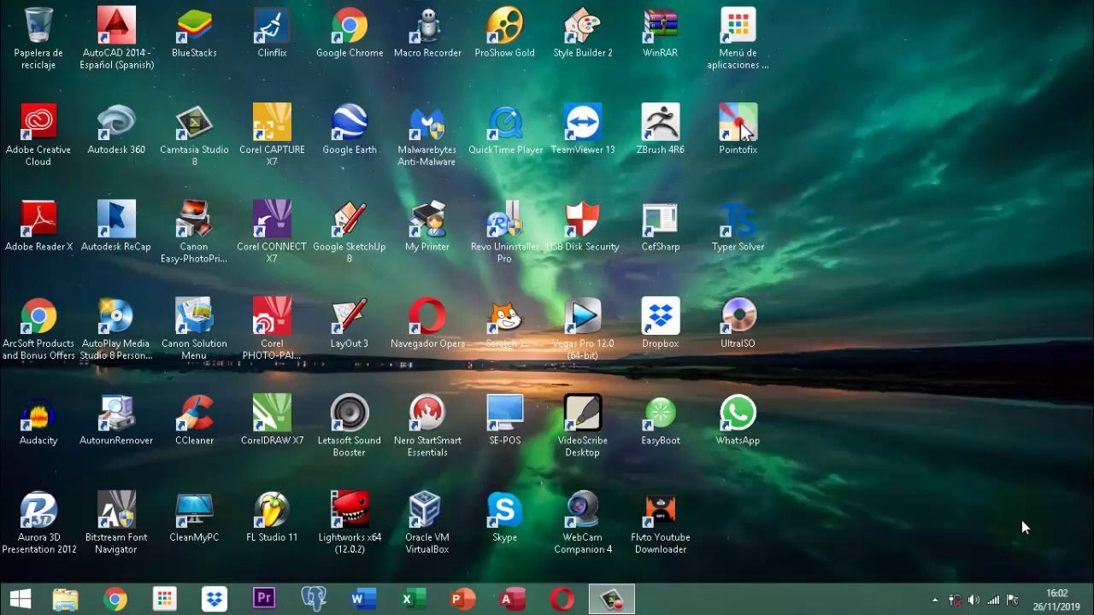
Open the Vet Project database from DATA (D:) › documentos 2019 › vet project II
left_click(1021, 527)
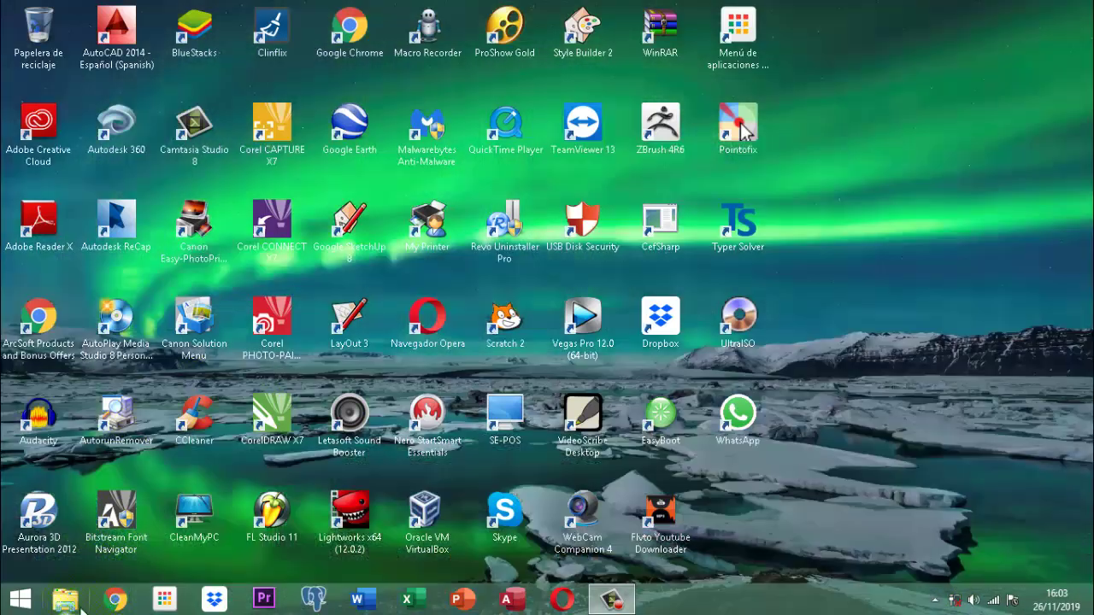
left_click(66, 603)
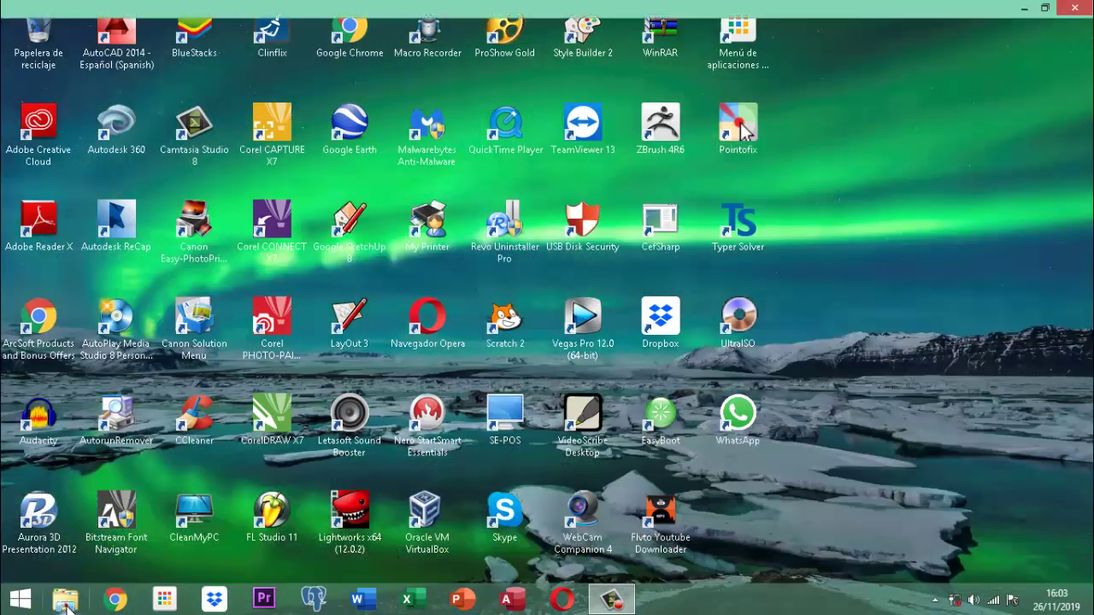
left_click(649, 229)
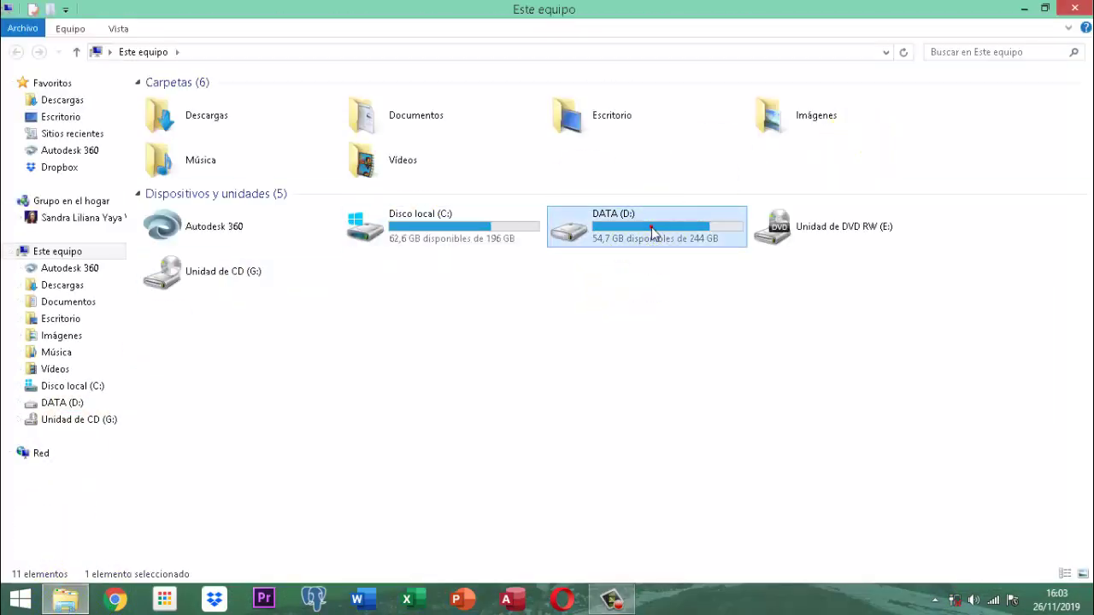
double_click(651, 232)
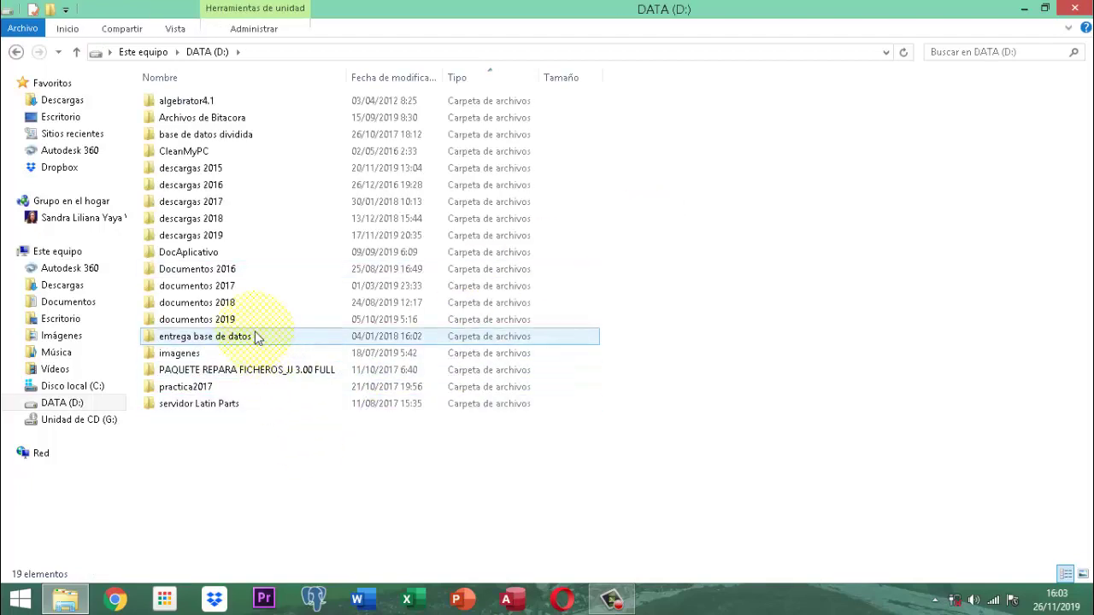
double_click(231, 319)
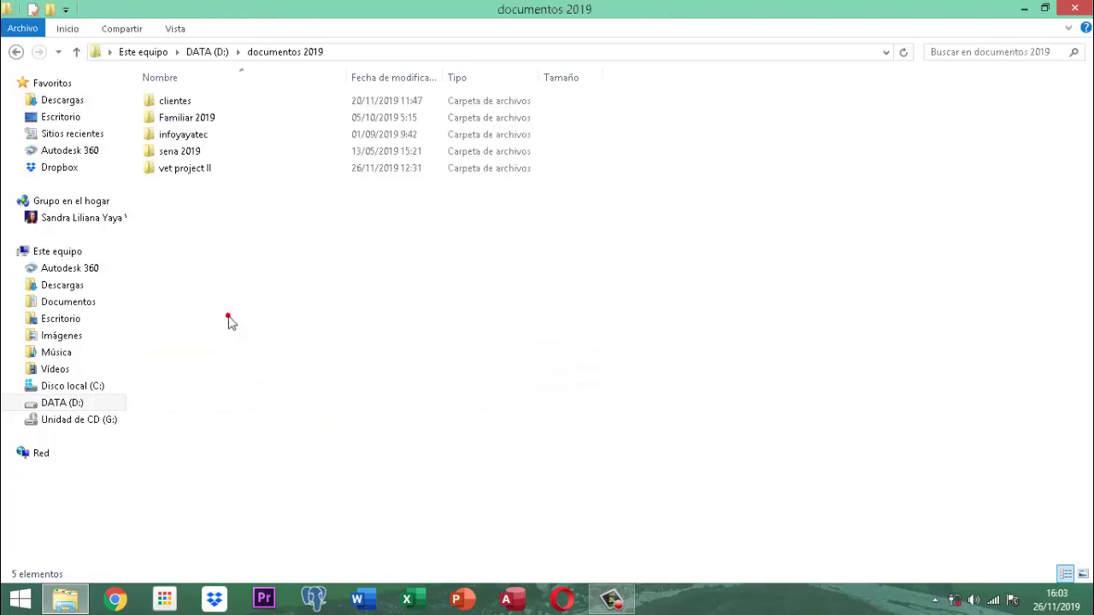
double_click(178, 169)
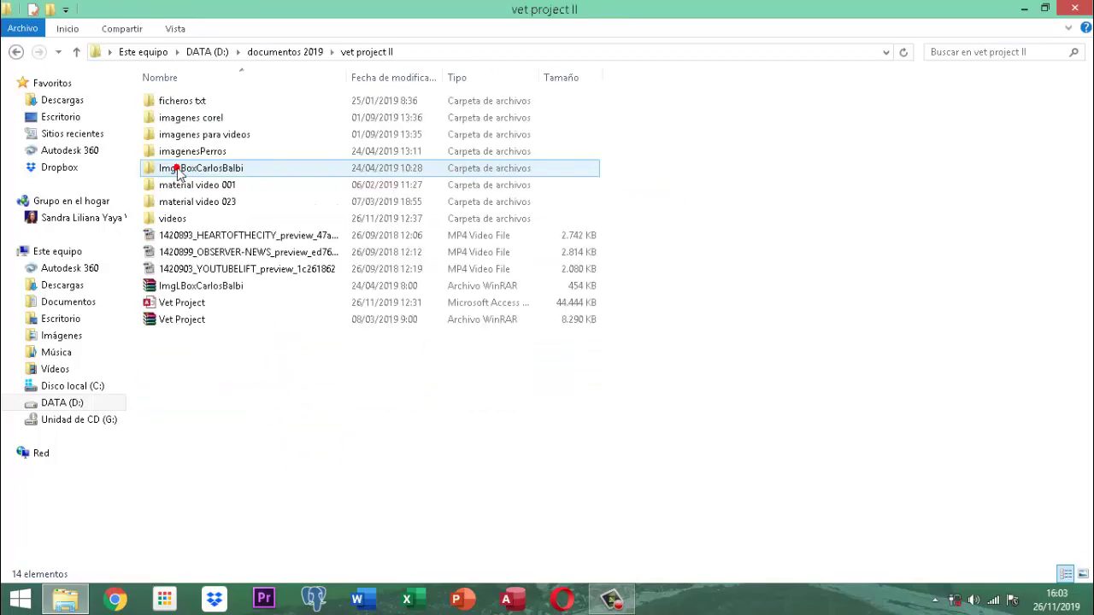
left_click(172, 306)
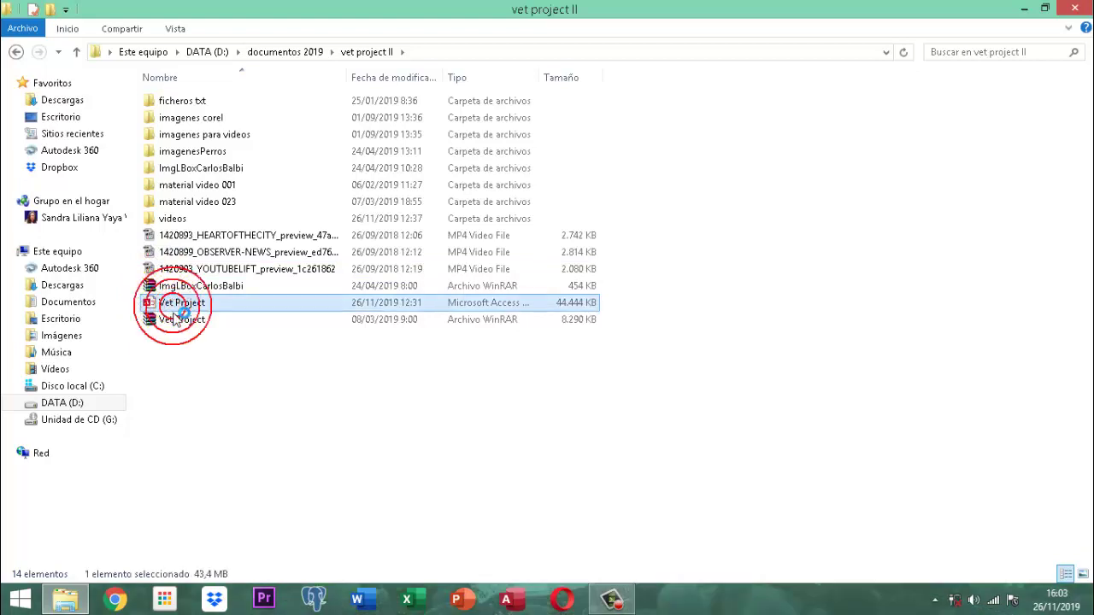
double_click(174, 312)
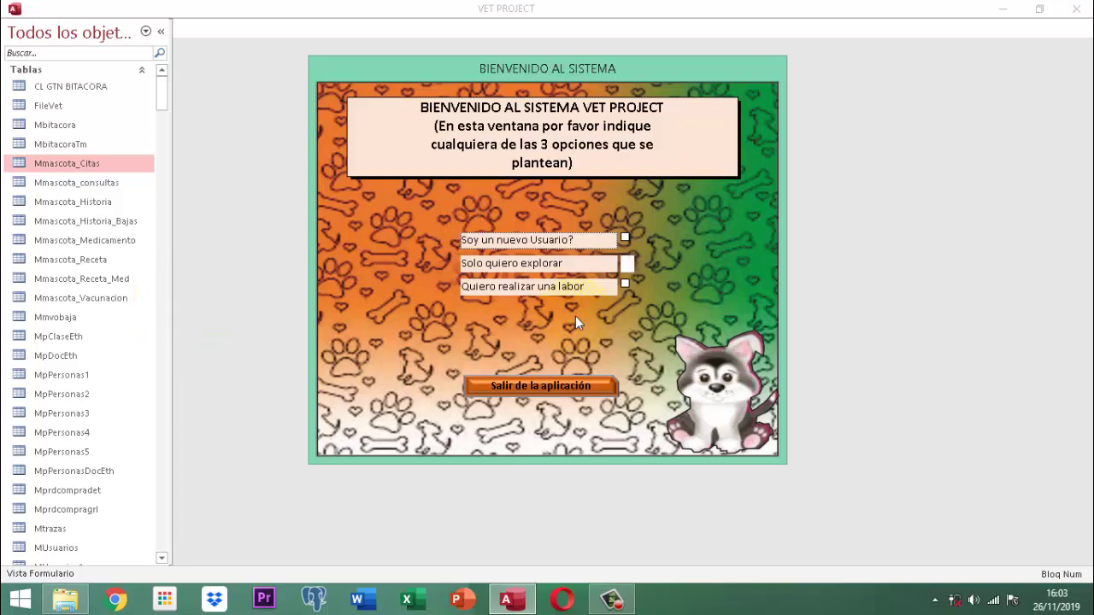
Tick 'Quiero realizar una labor' and log in as a Lista Usuarios user with their password
left_click(625, 284)
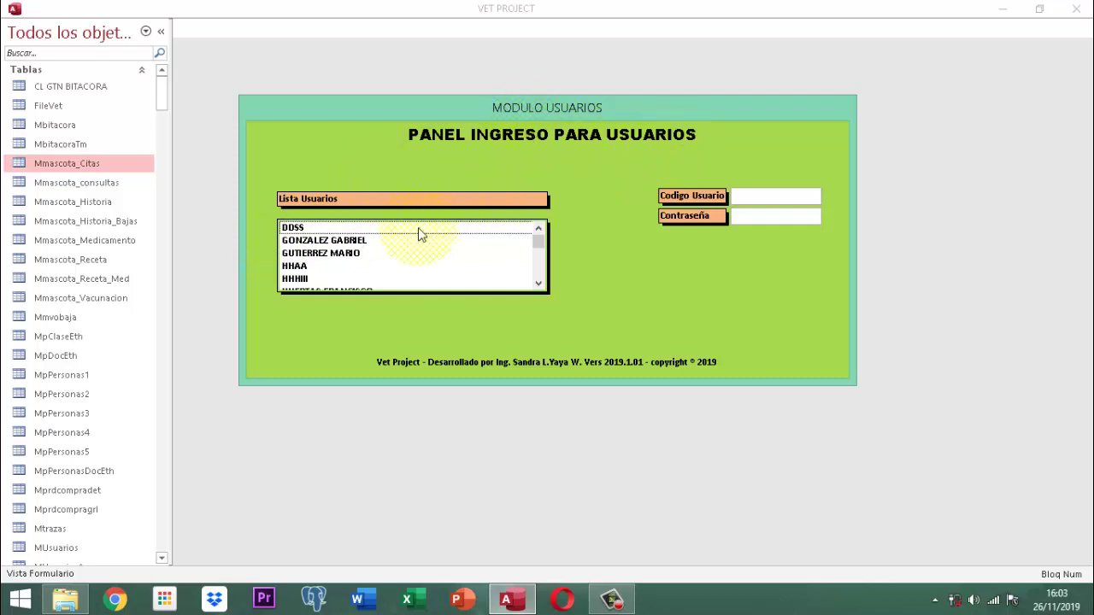
scroll(355, 250, "down", 1)
scroll(353, 247, "down", 1)
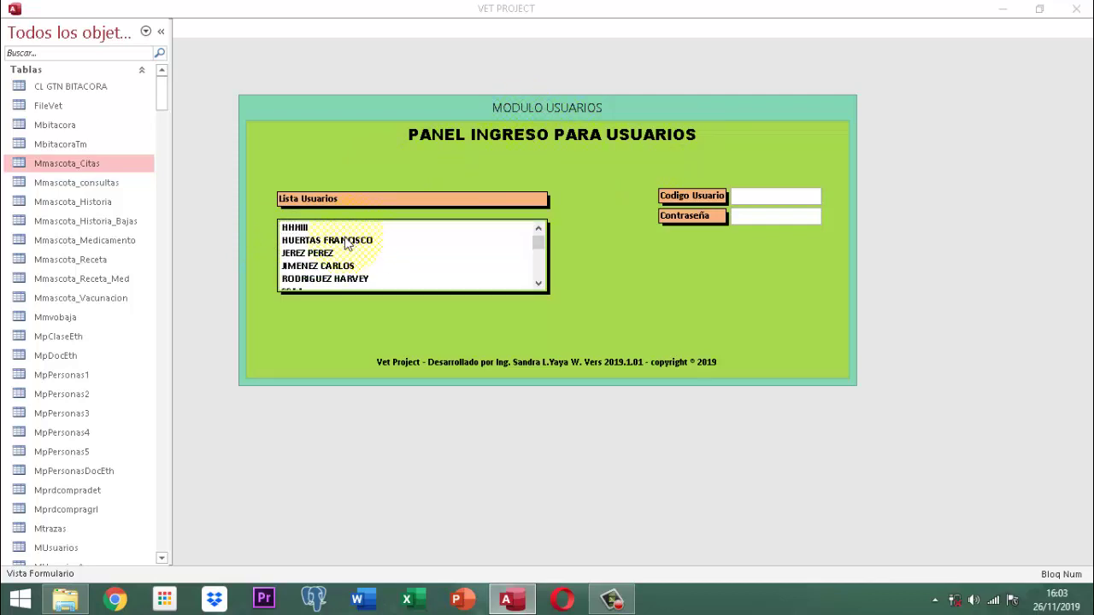
left_click(331, 265)
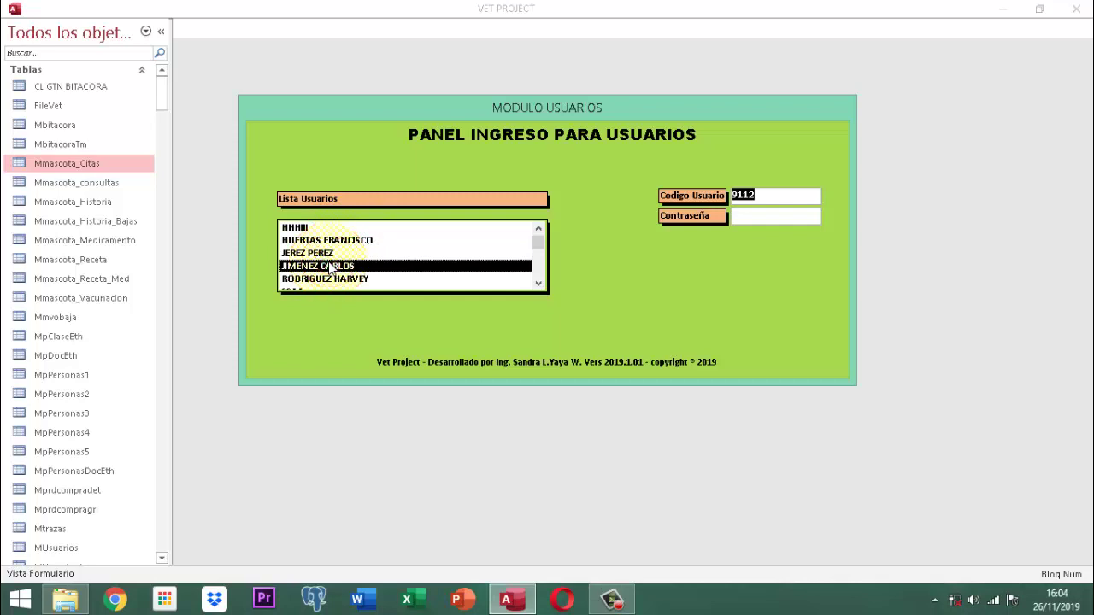
key("Tab")
type("***")
key("Return")
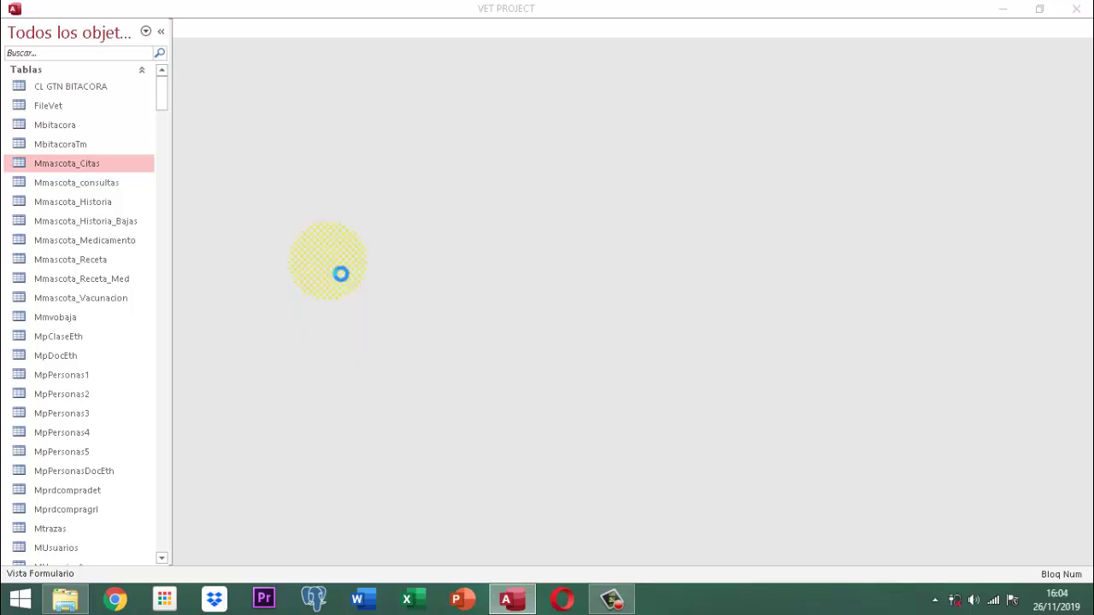
Open PROCESOS and activate the options ribbon via 'Activar botones Opción' using the activation password
key("Return")
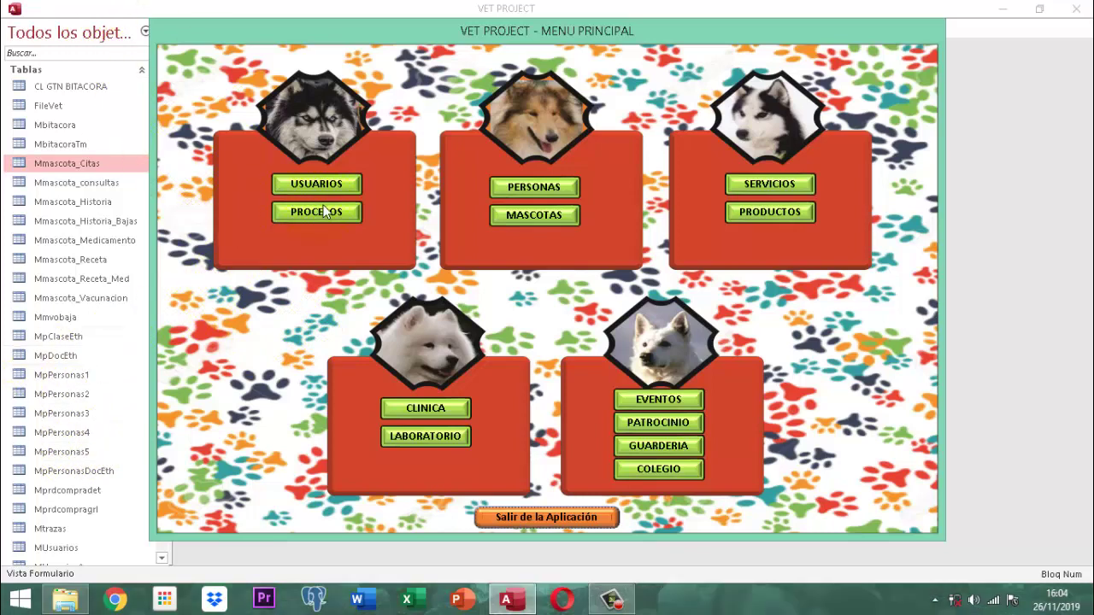
left_click(322, 214)
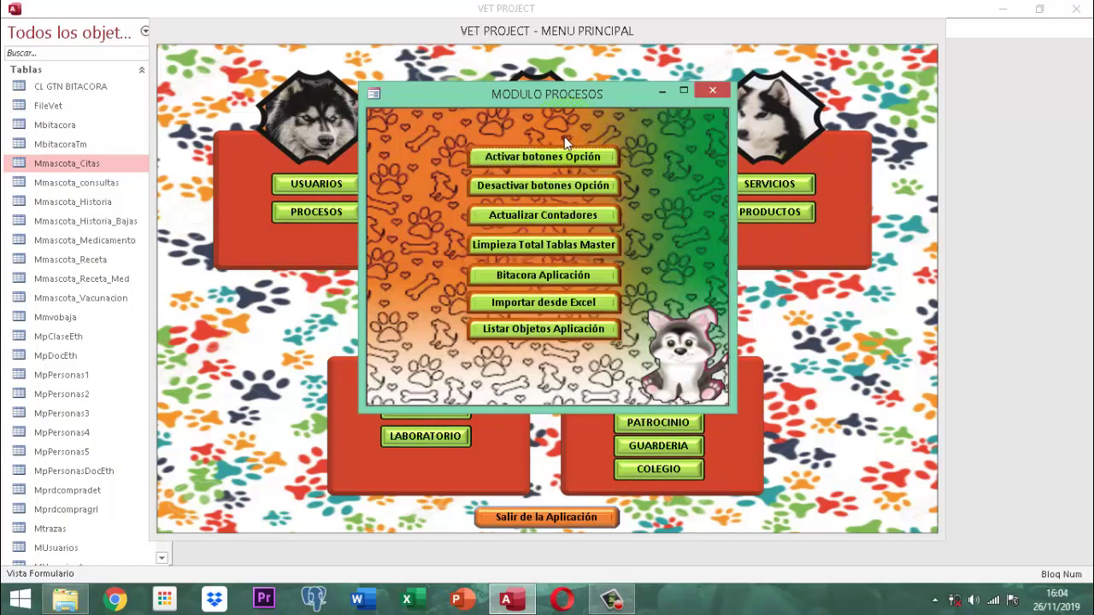
left_click(541, 157)
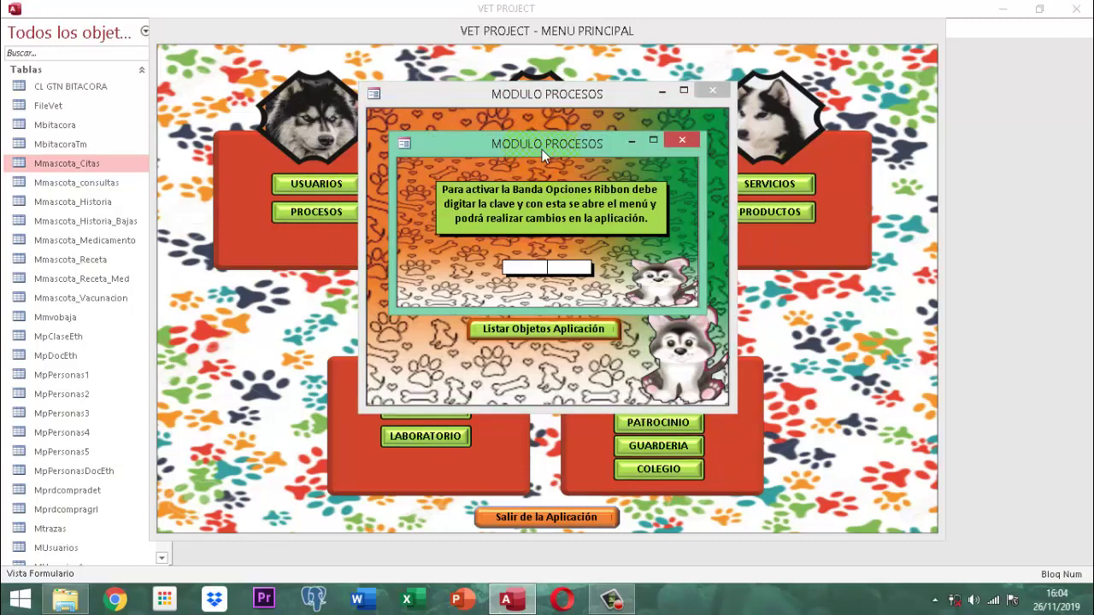
type("****")
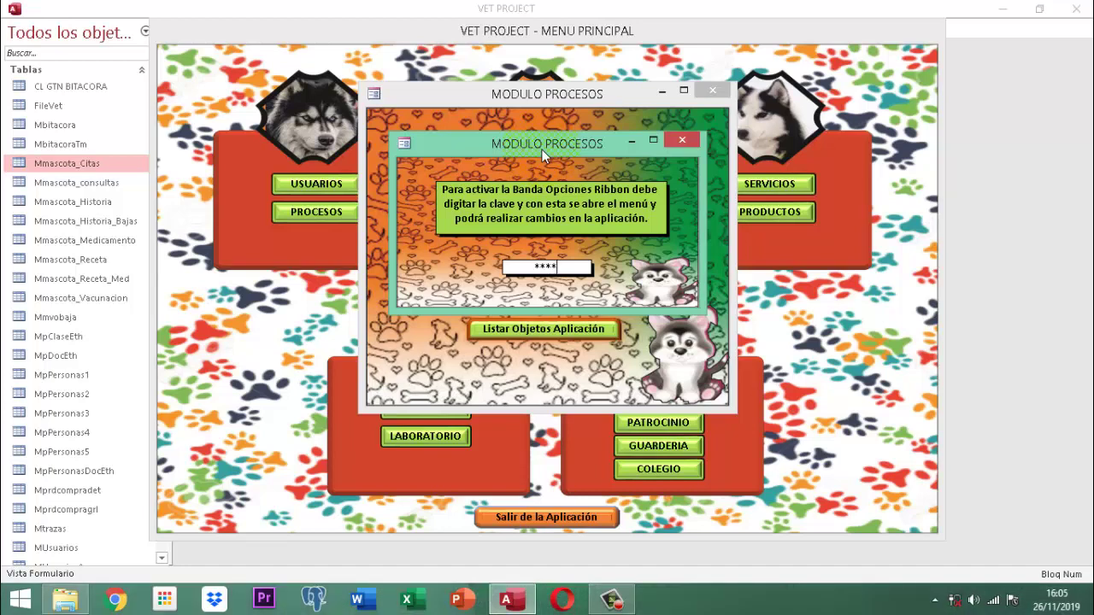
type("****")
key("Return")
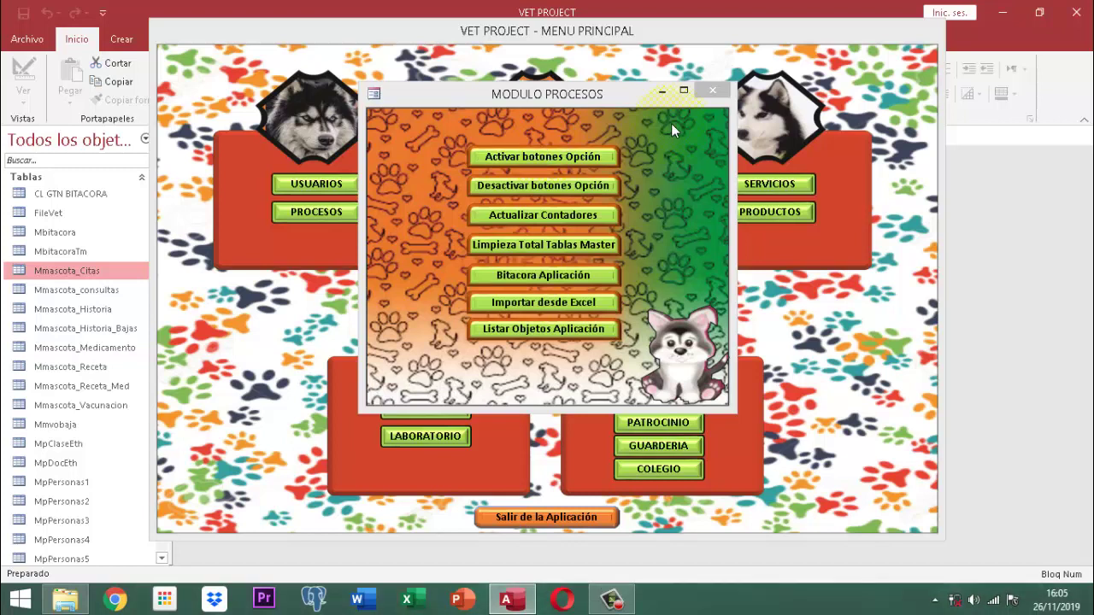
Close the MODULO PROCESOS form and the MENU PRINCIPAL form
left_click(713, 89)
right_click(628, 28)
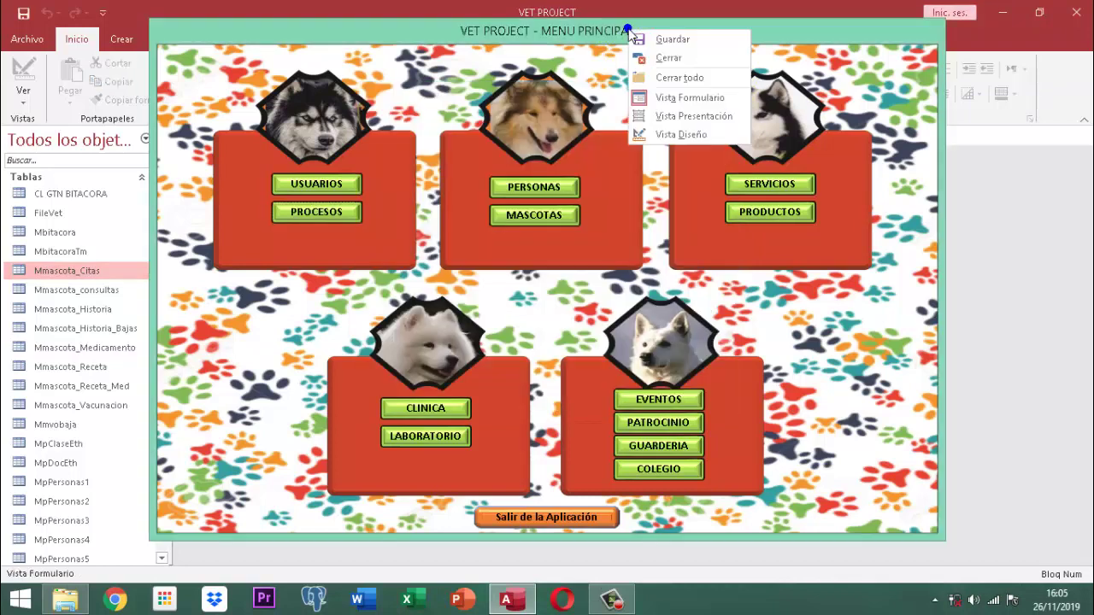
left_click(656, 58)
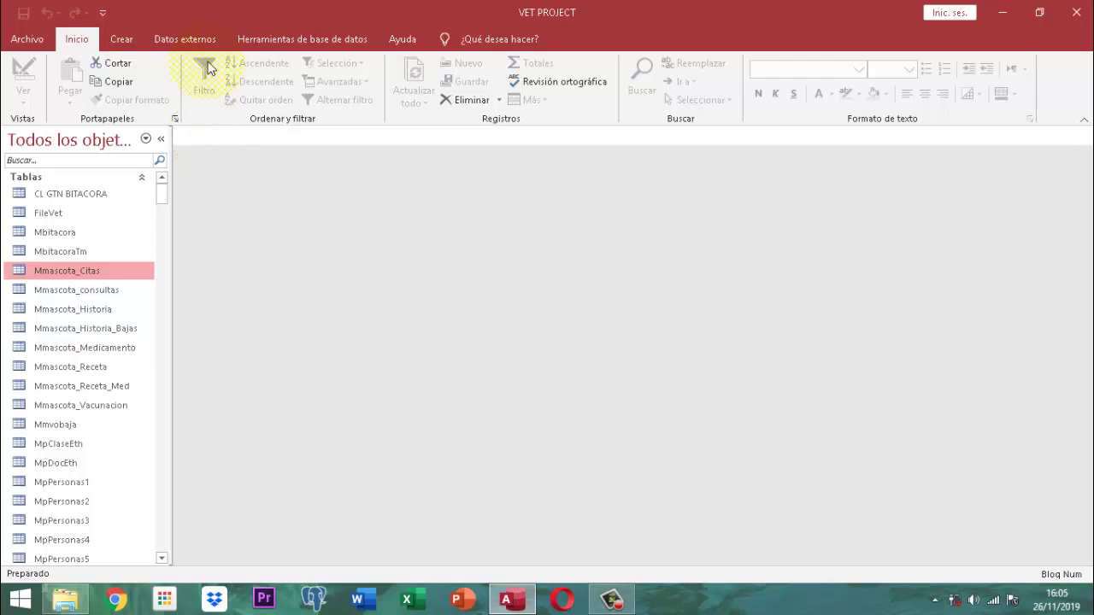
Go to Archivo › Opciones to reach Access Options
left_click(25, 40)
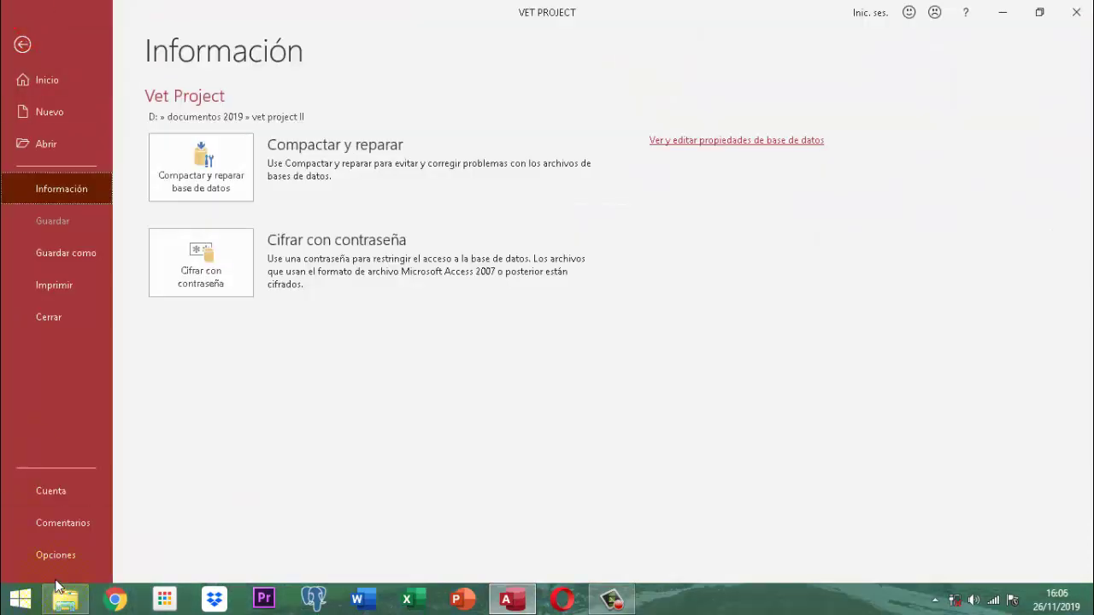
left_click(58, 554)
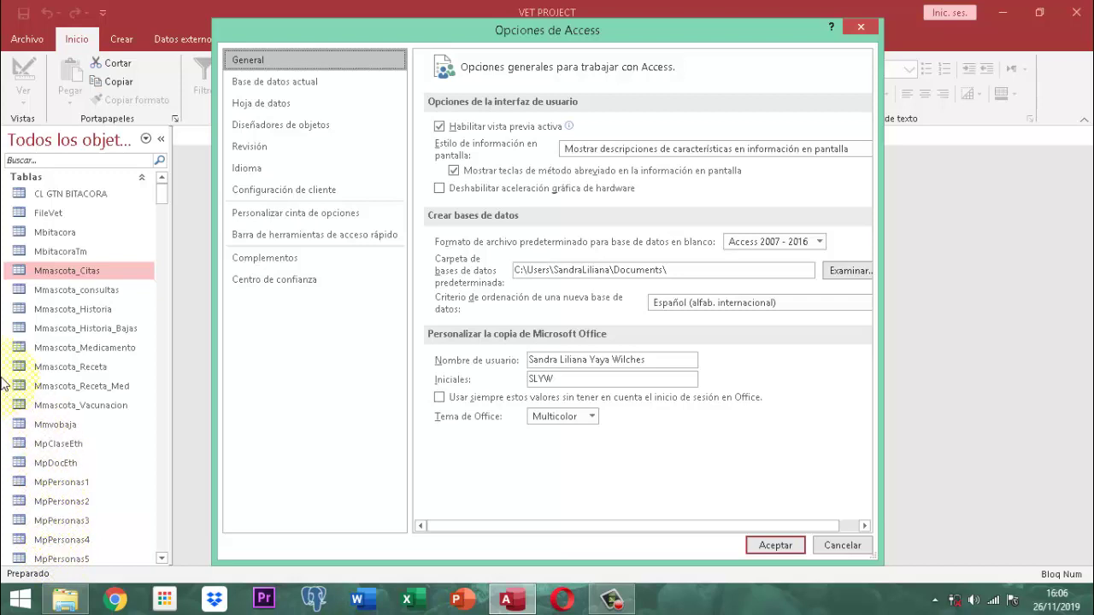
Set the Current Database document window option to Overlapping Windows and confirm with OK
left_click(238, 86)
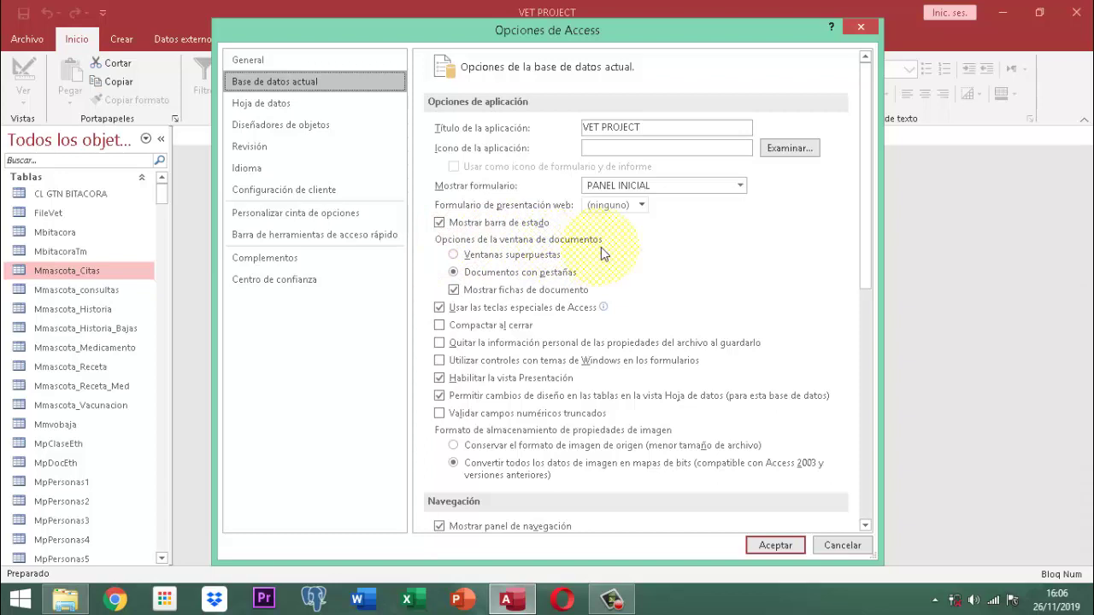
left_click(485, 258)
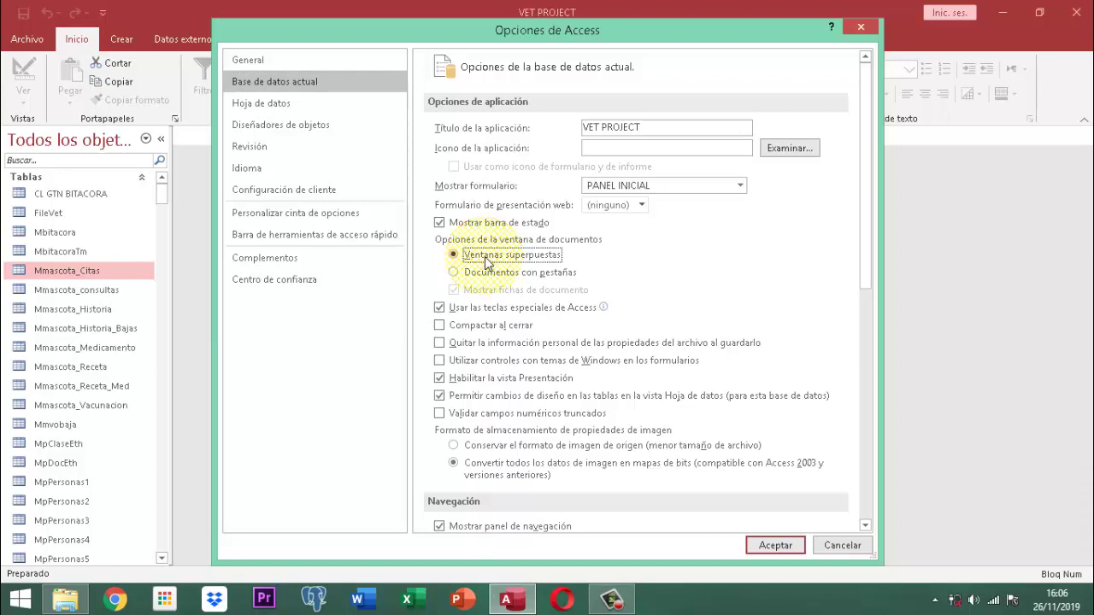
left_click(775, 545)
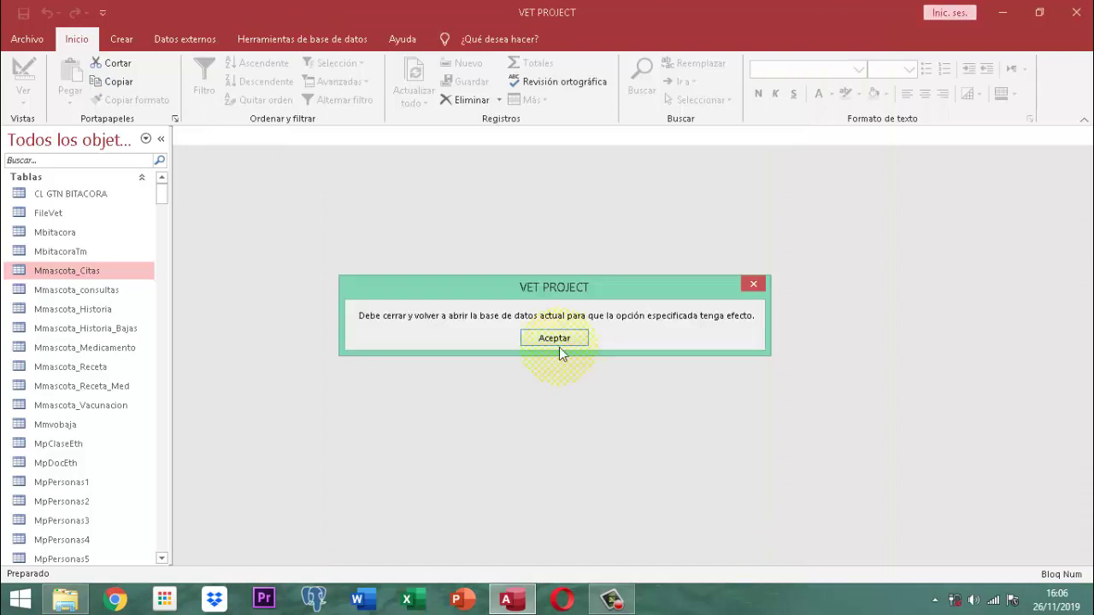
Acknowledge the reopen notice, quit Access, and reopen the Vet Project file
left_click(554, 342)
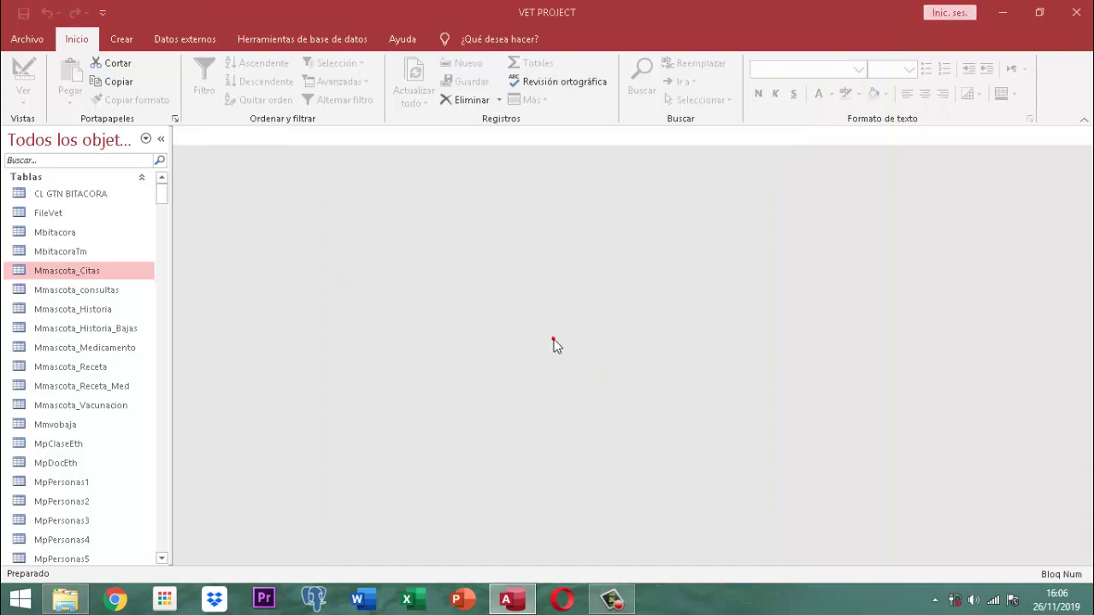
left_click(1076, 15)
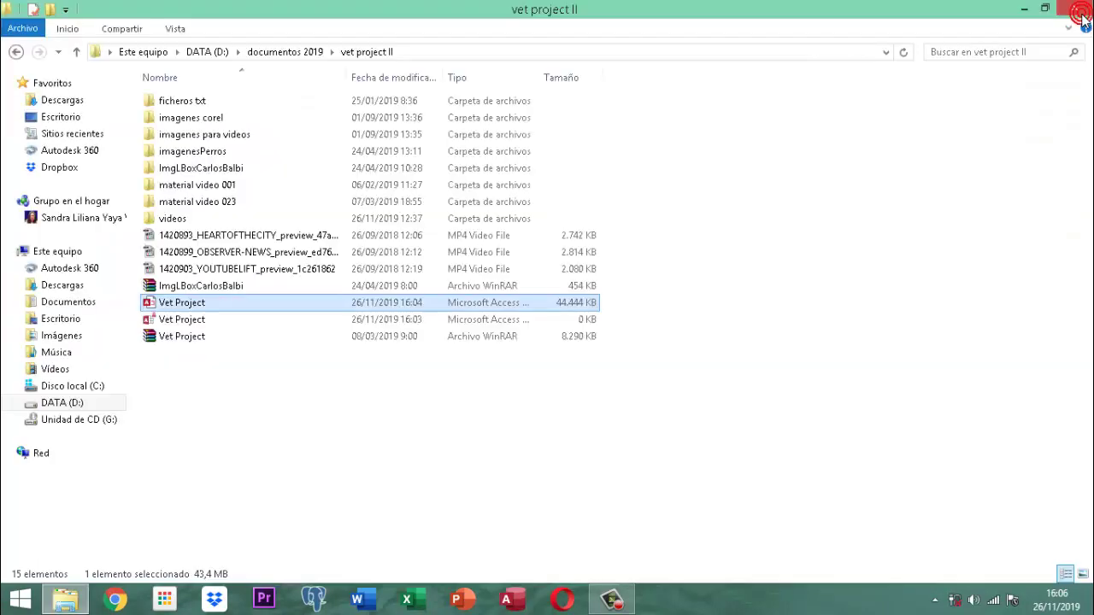
double_click(195, 304)
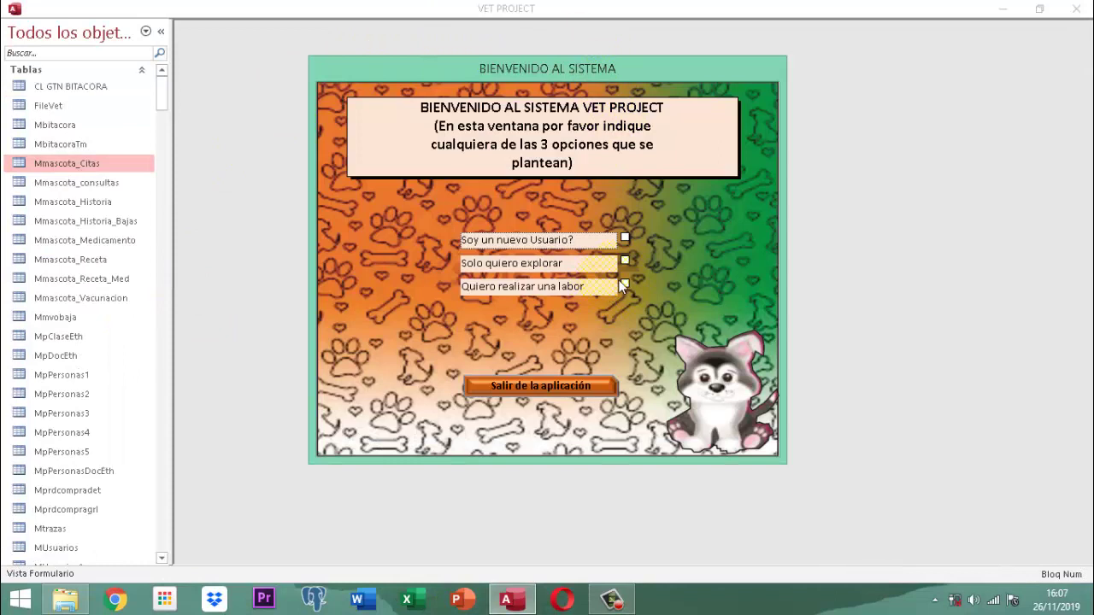
Tick 'Quiero realizar una labor', log in with a listed user's password, and accept the administrator notice
left_click(625, 284)
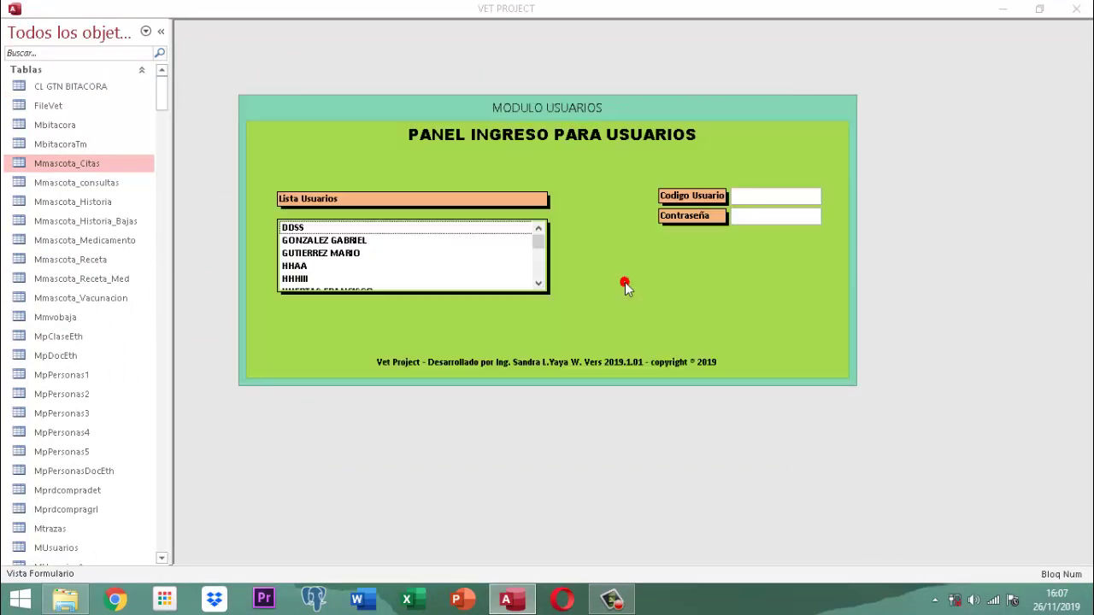
scroll(363, 263, "down", 1)
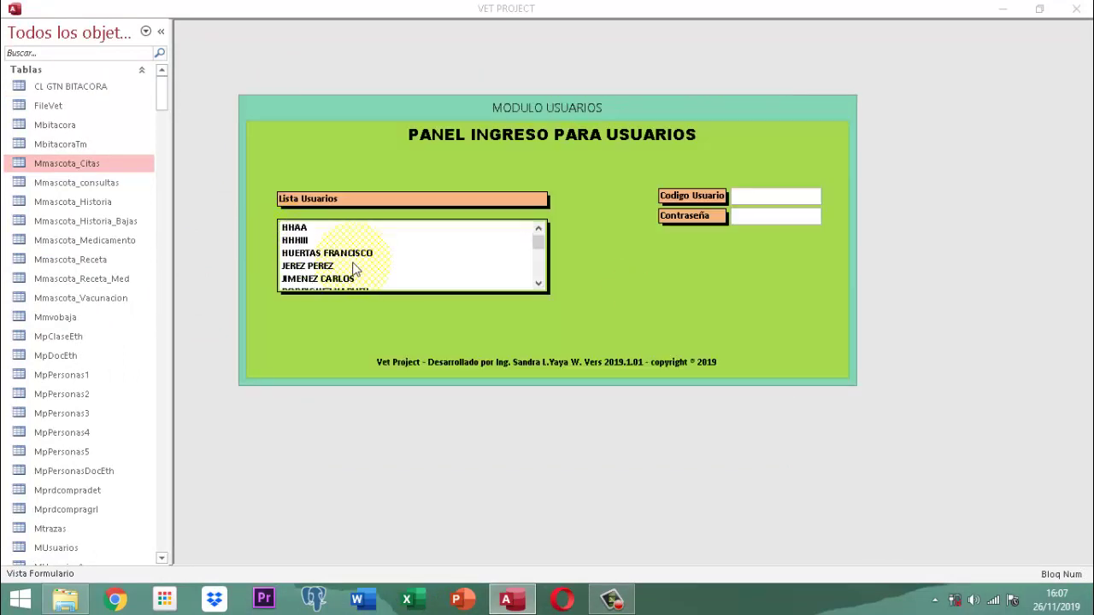
left_click(323, 279)
key("Tab")
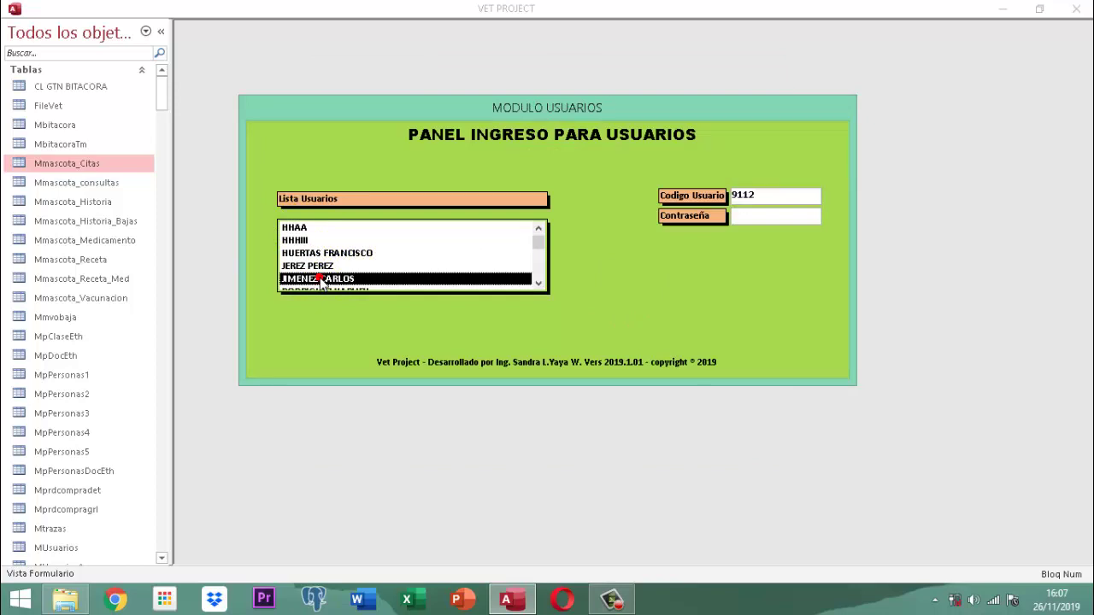
type("123")
key("Return")
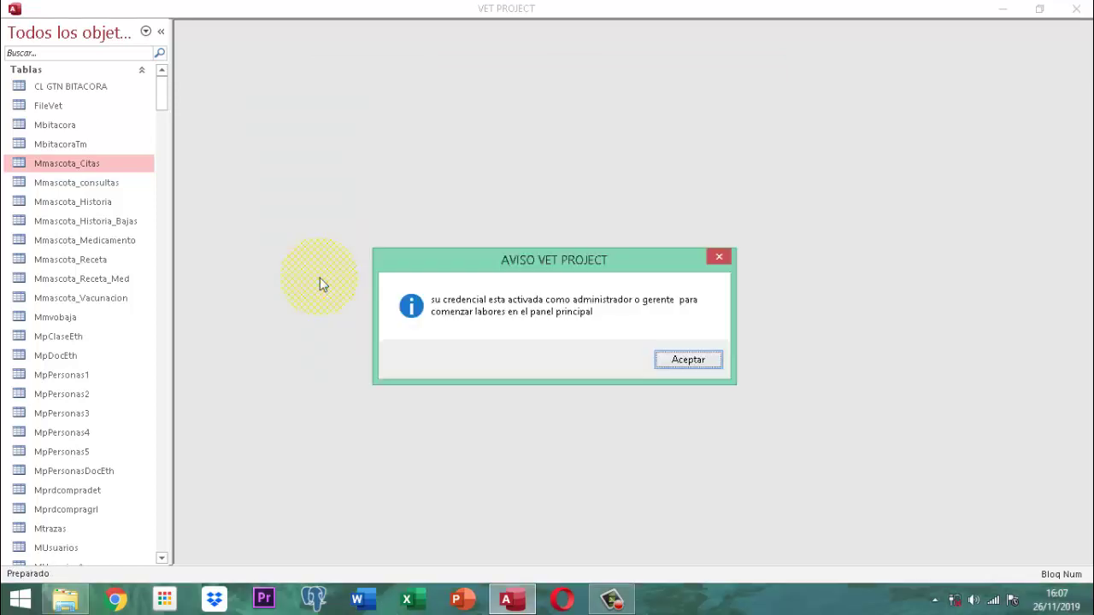
key("Return")
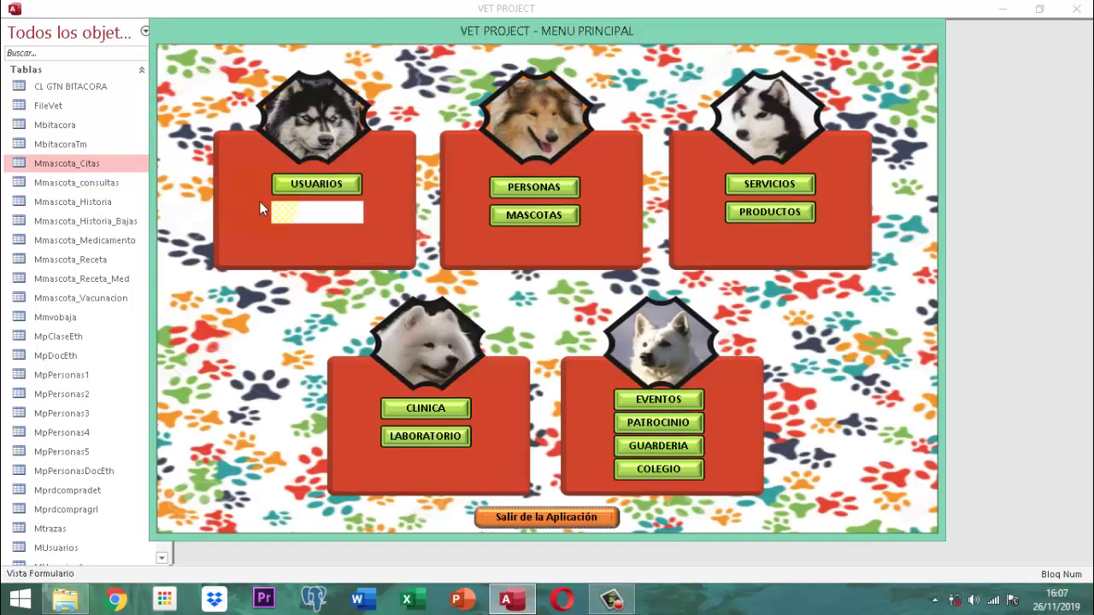
Unlock the ribbon through PROCESOS › 'Activar botones Opción' with its key, then close MODULO PROCESOS
left_click(316, 213)
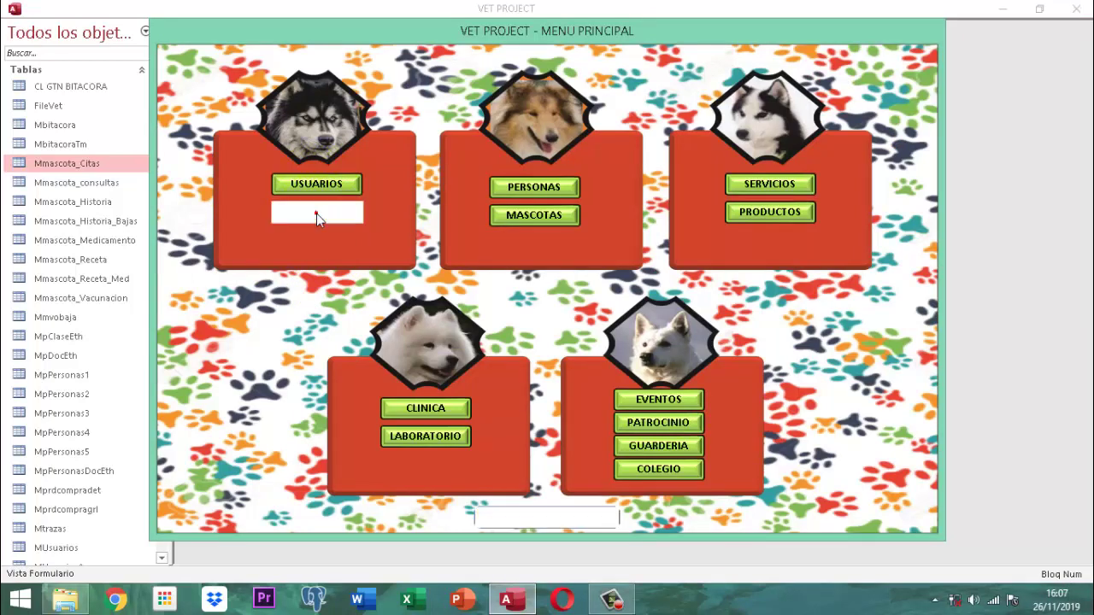
left_click(518, 155)
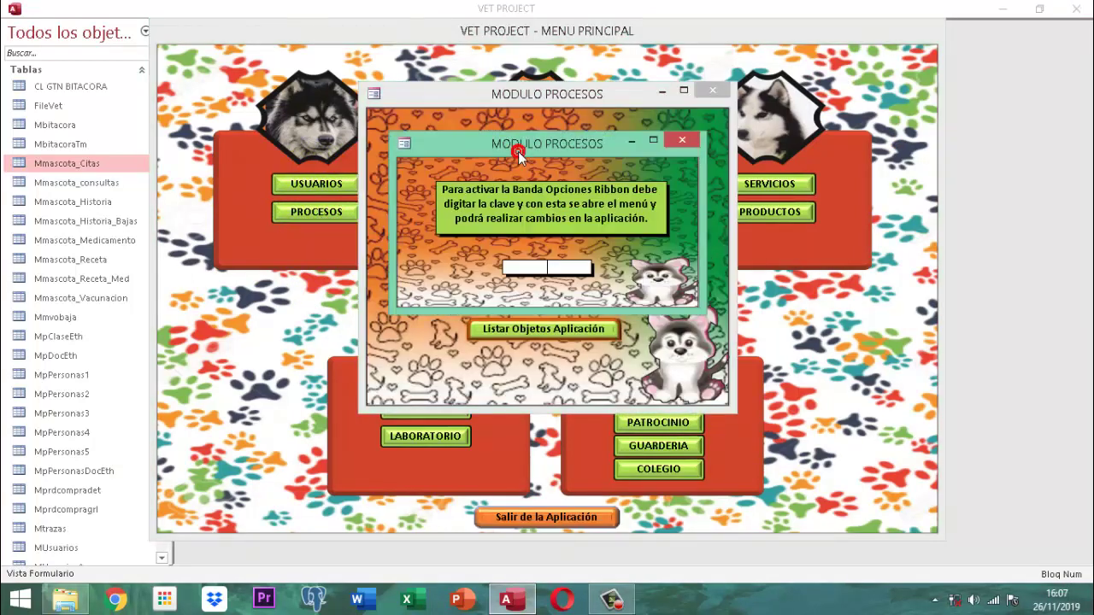
type("********")
key("Return")
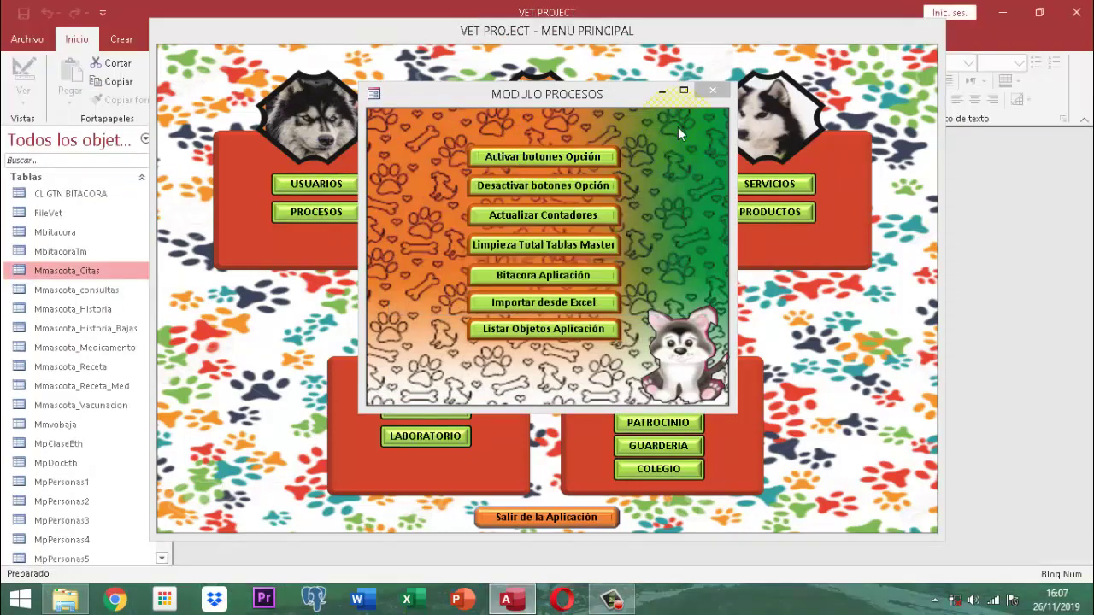
left_click(710, 89)
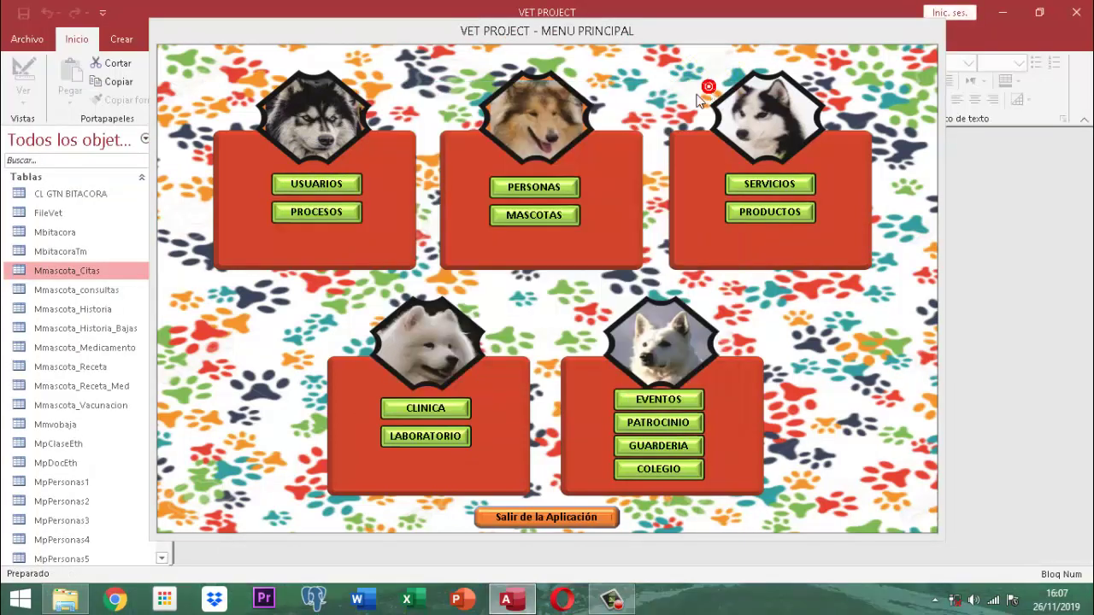
Close MENU PRINCIPAL with Cerrar from its title-bar menu
right_click(504, 32)
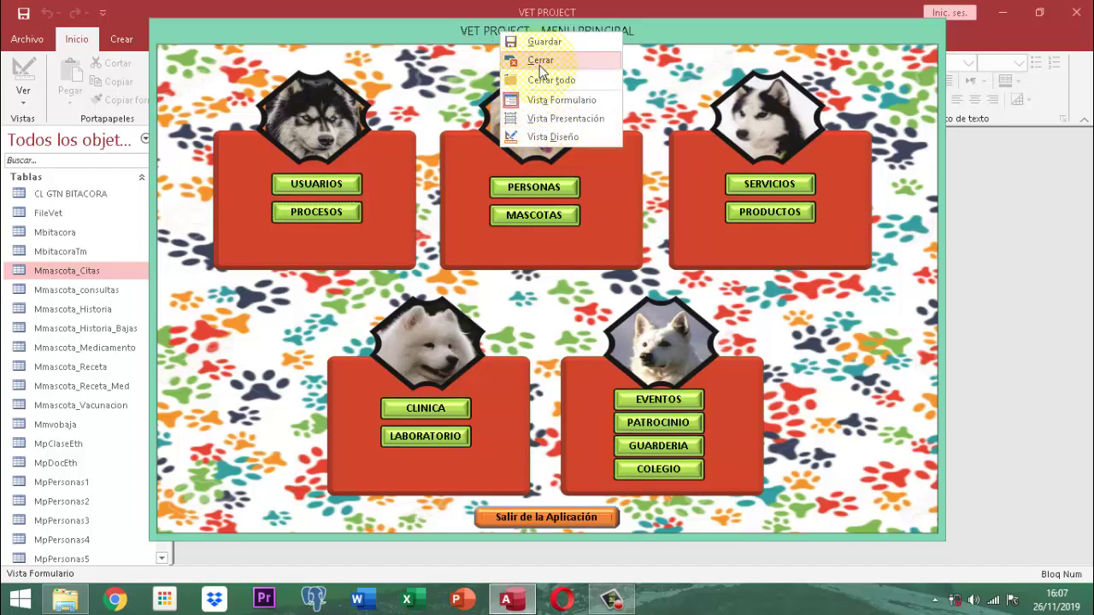
left_click(536, 61)
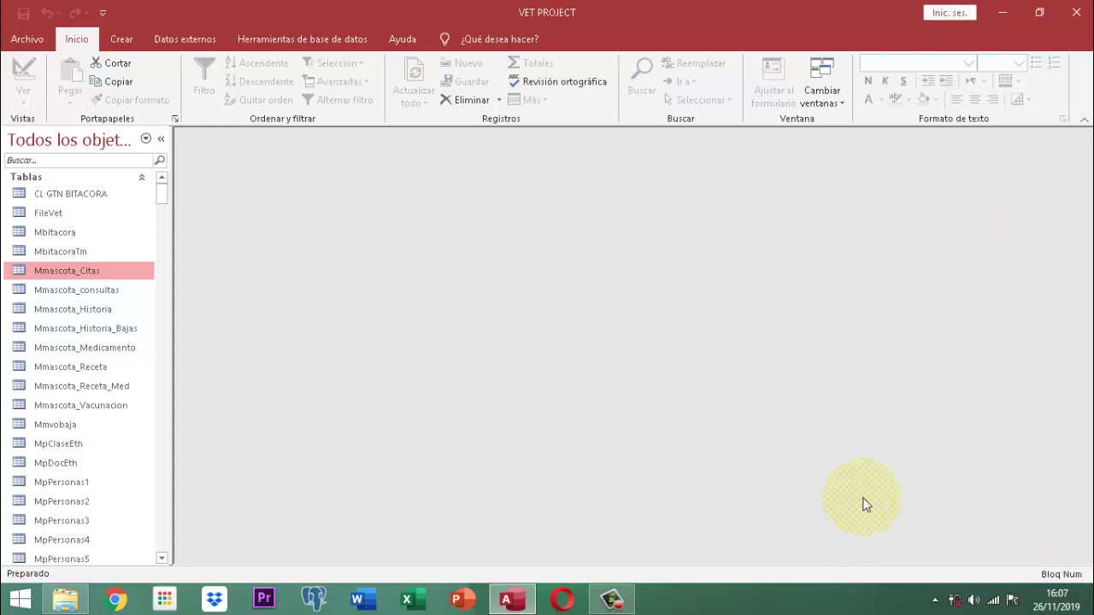
Open the FileVet table's datasheet with its 31 day records and maximize its window
left_click(41, 220)
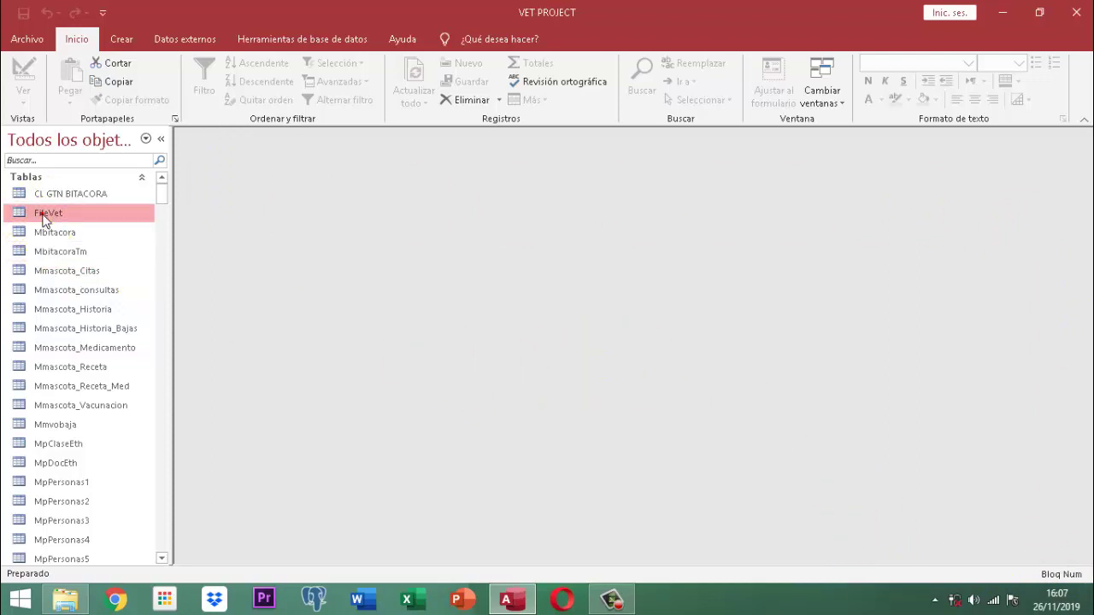
right_click(43, 218)
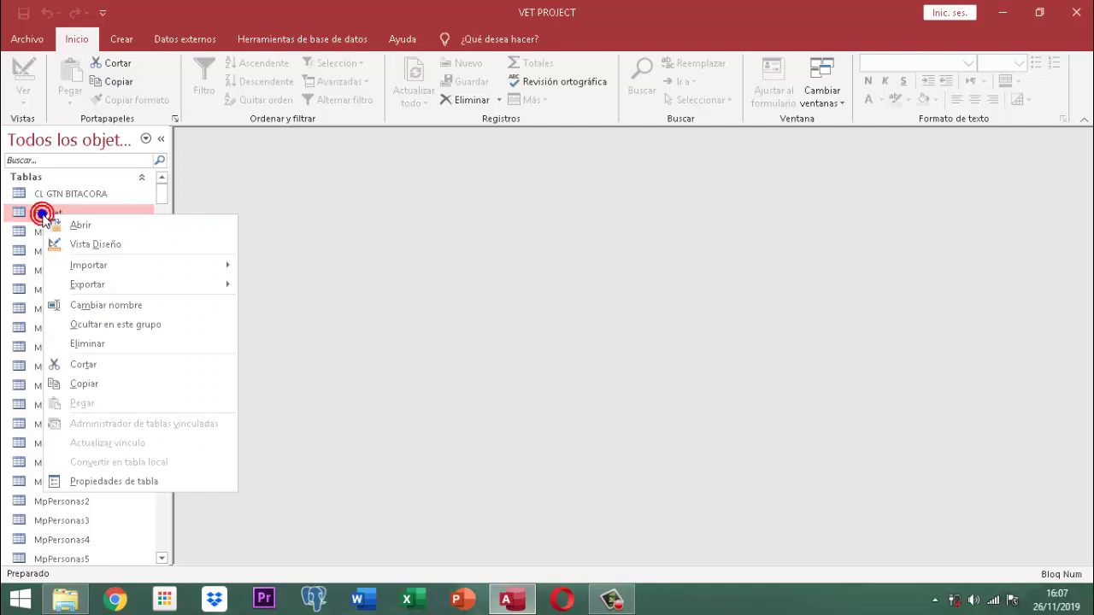
left_click(80, 225)
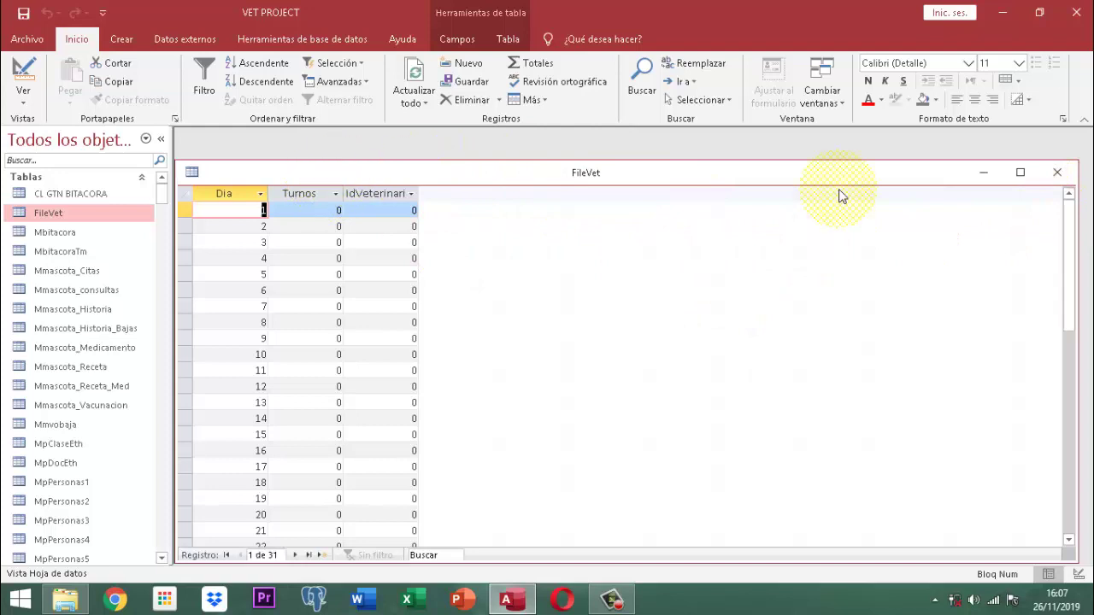
left_click(1021, 173)
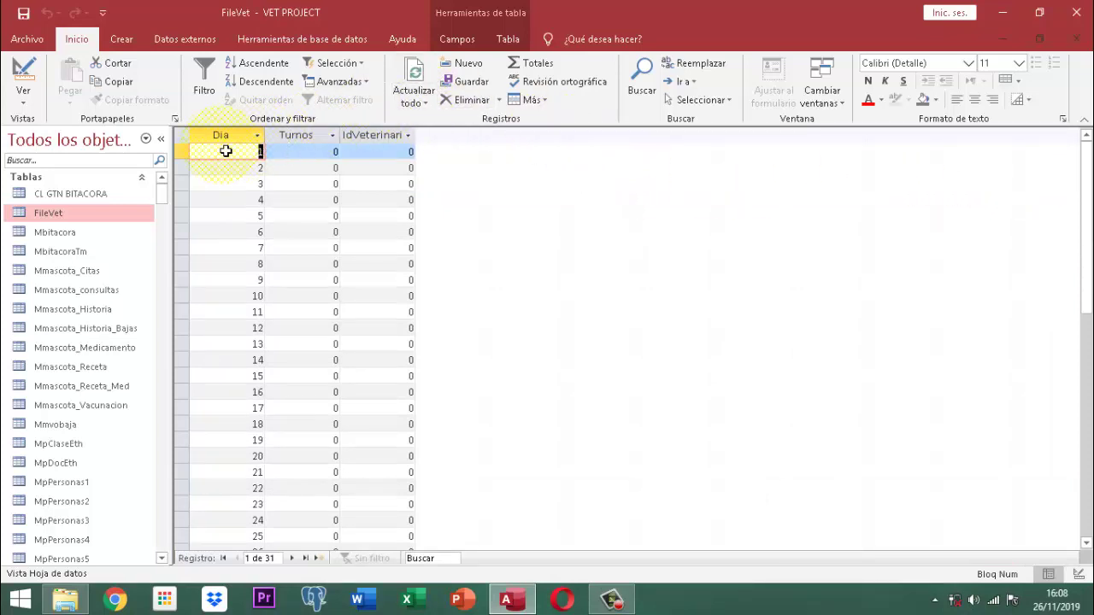
Restore the maximized FileVet datasheet to a floating window and show its title-bar view options
right_click(342, 121)
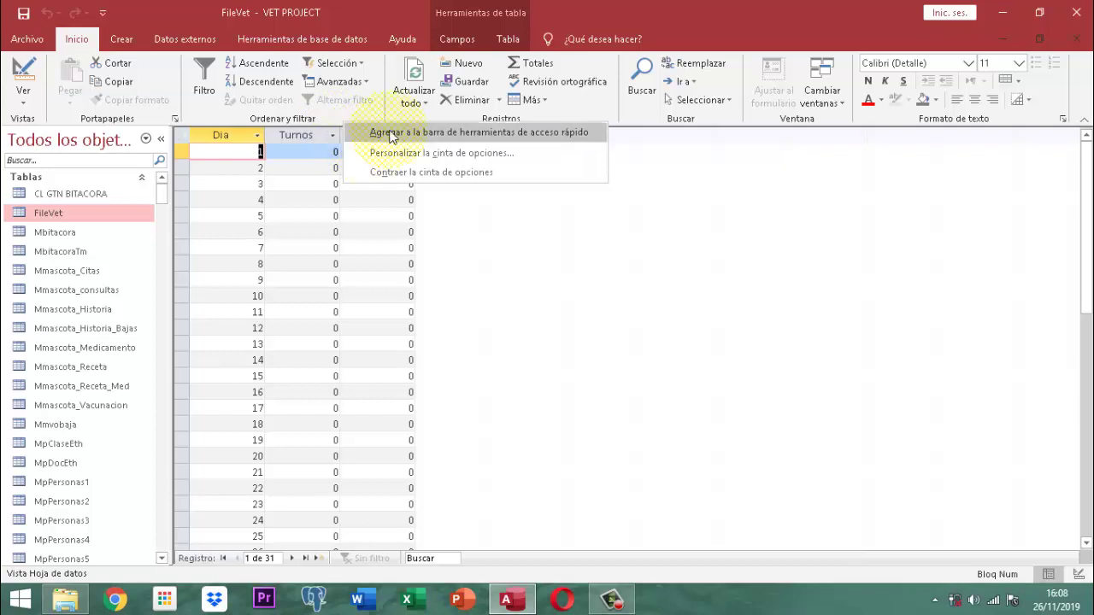
right_click(211, 137)
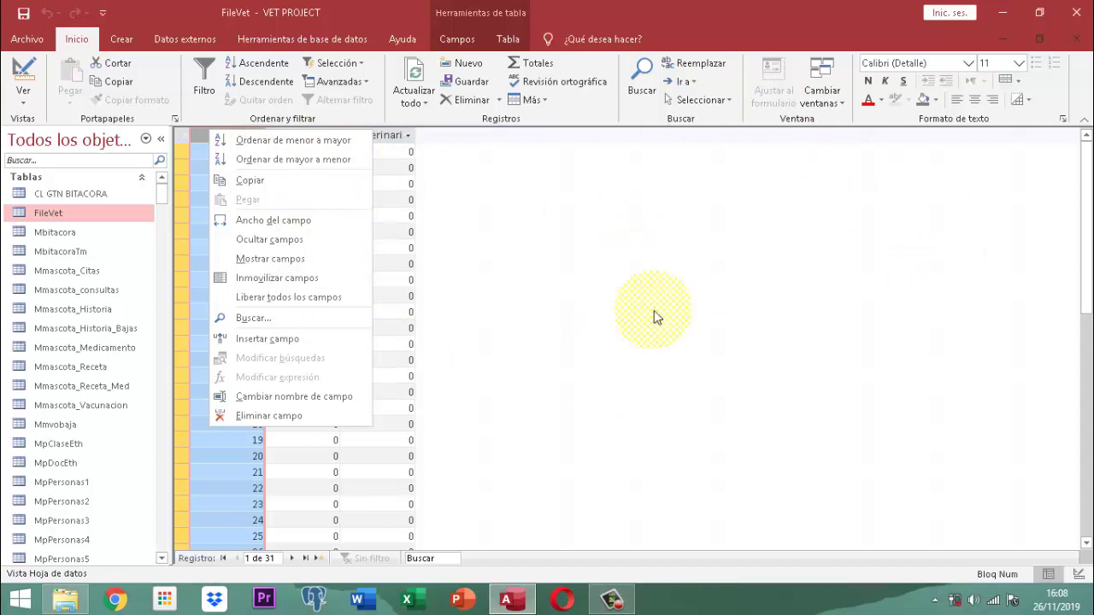
left_click(1036, 40)
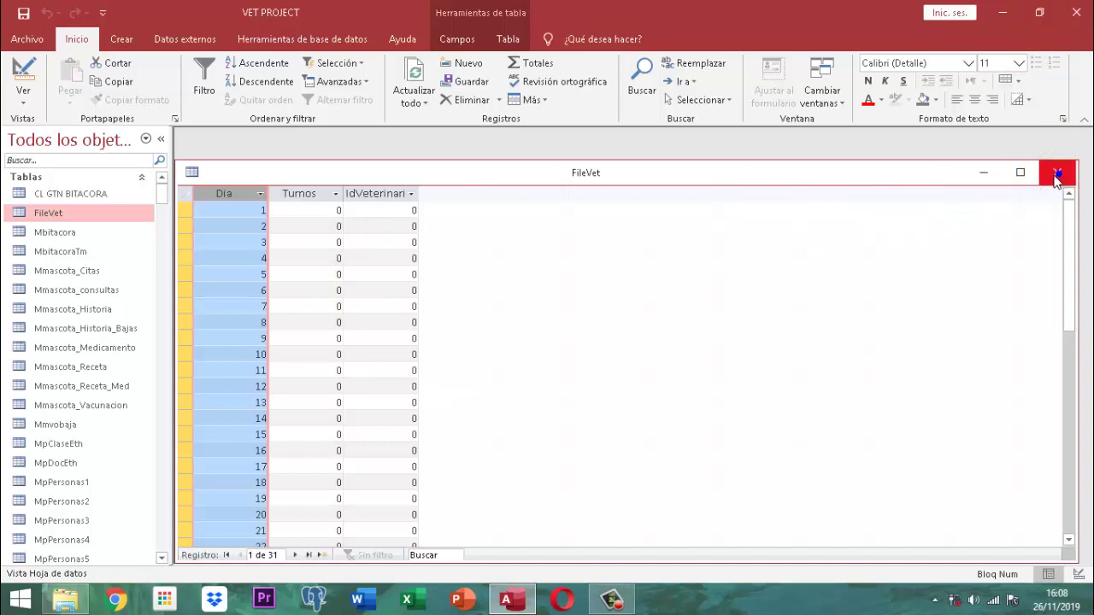
right_click(857, 169)
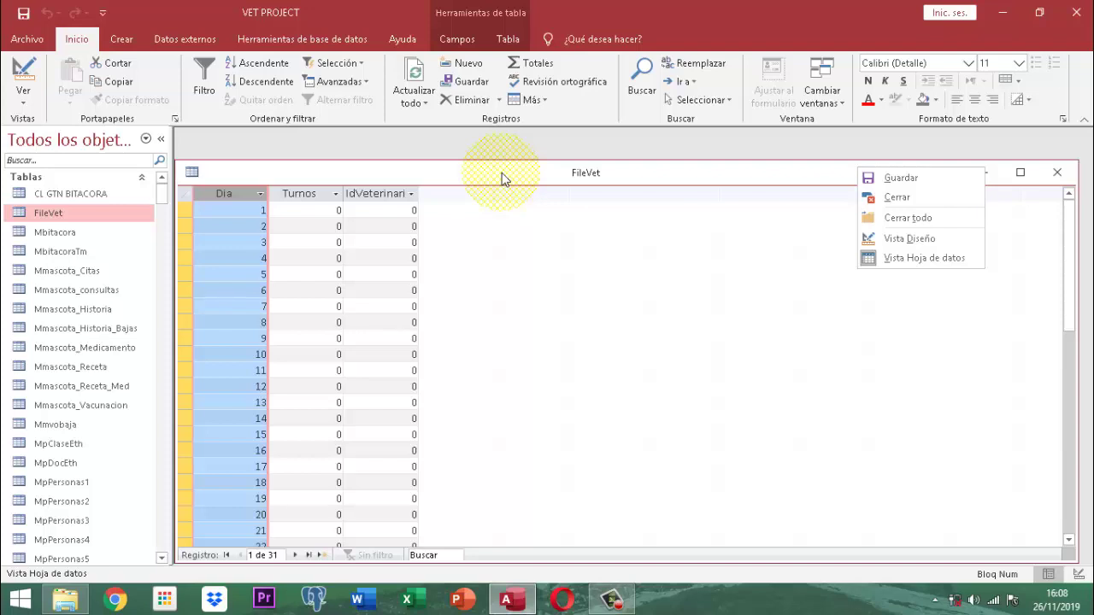
Switch FileVet to Vista Diseño, review its Dia, Turnos and IdVeterinario Número fields, then close it
left_click(917, 237)
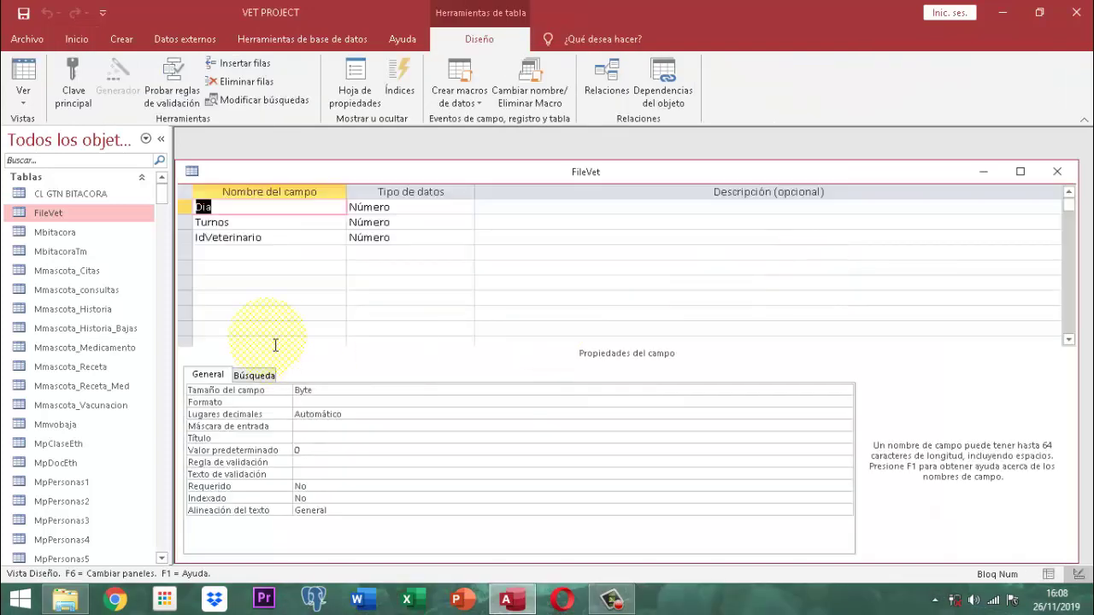
right_click(808, 173)
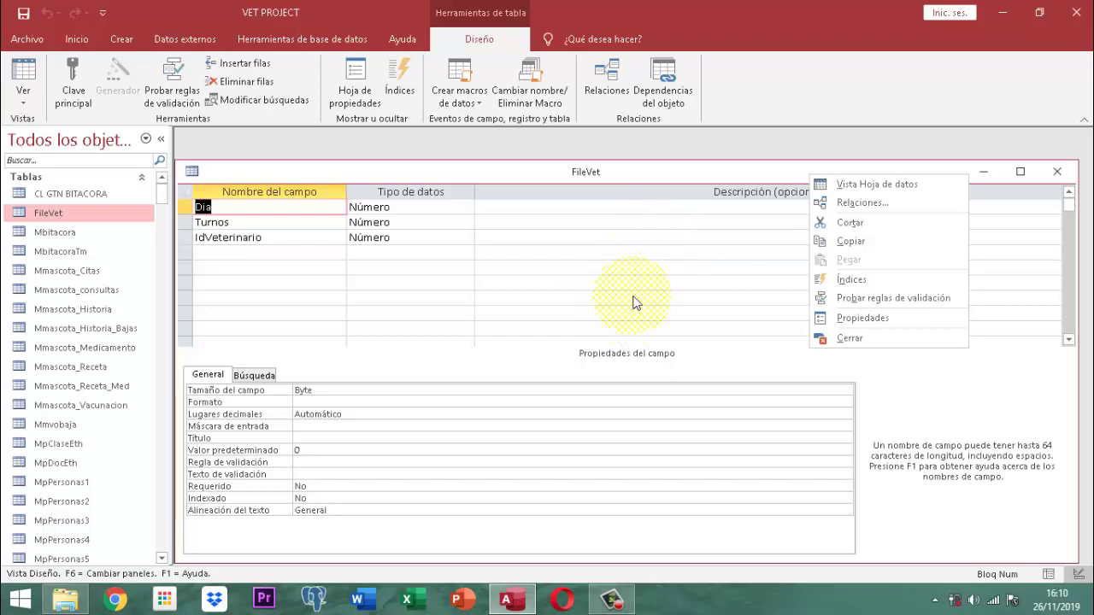
left_click(678, 173)
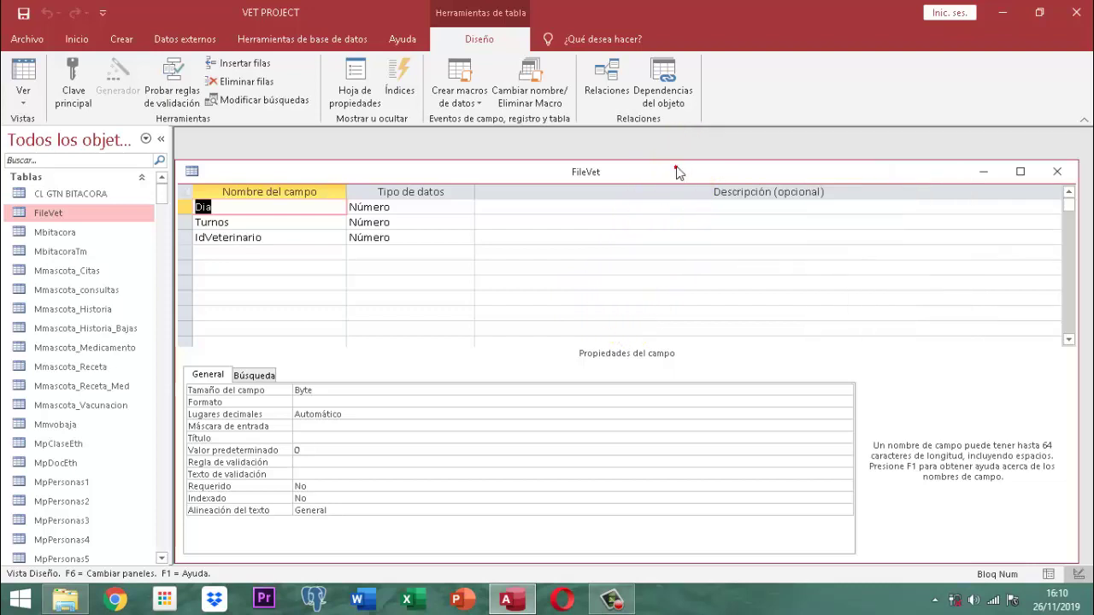
left_click(1058, 172)
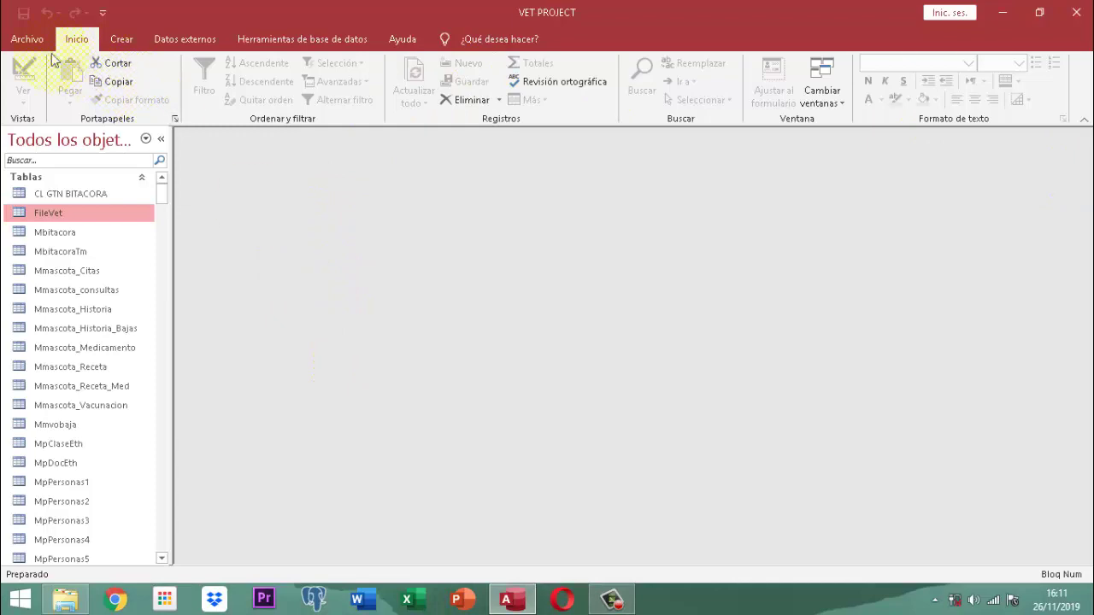
Open Opciones de Access on the Base de datos actual category
left_click(25, 41)
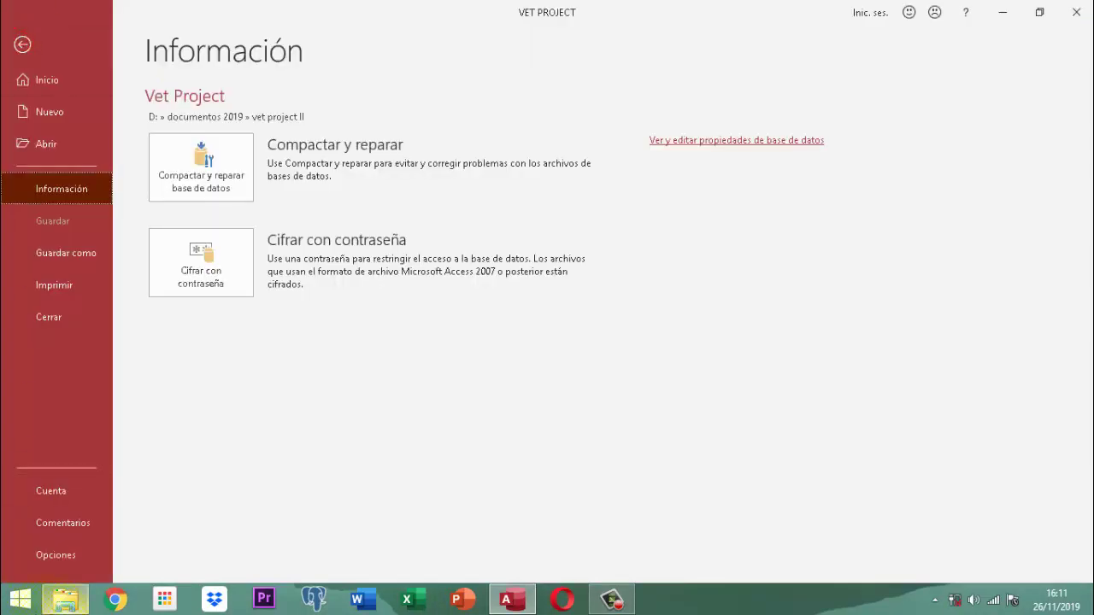
left_click(57, 556)
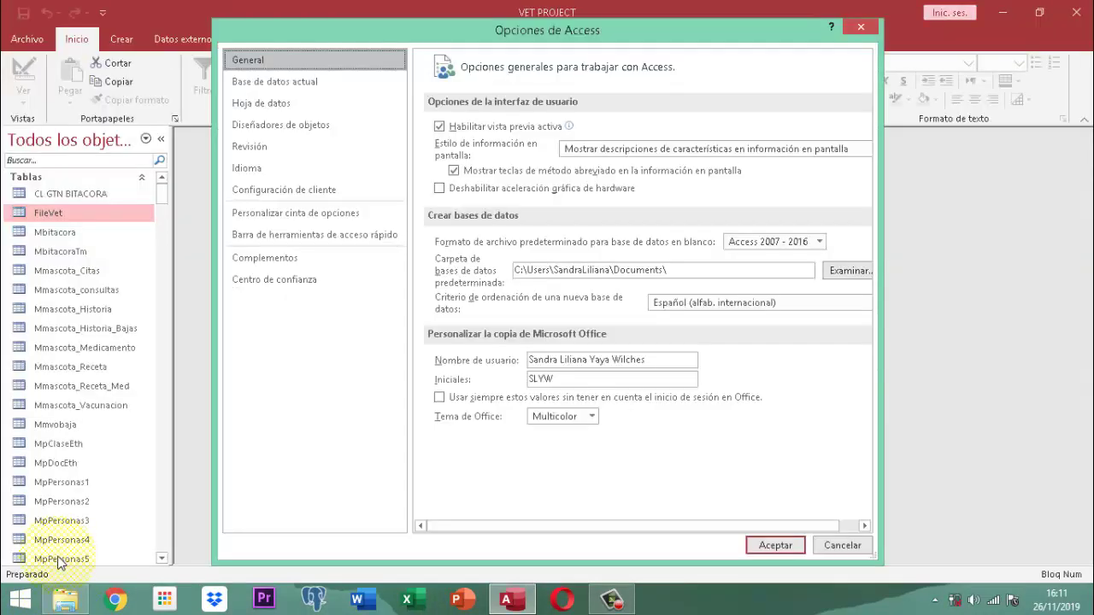
left_click(266, 82)
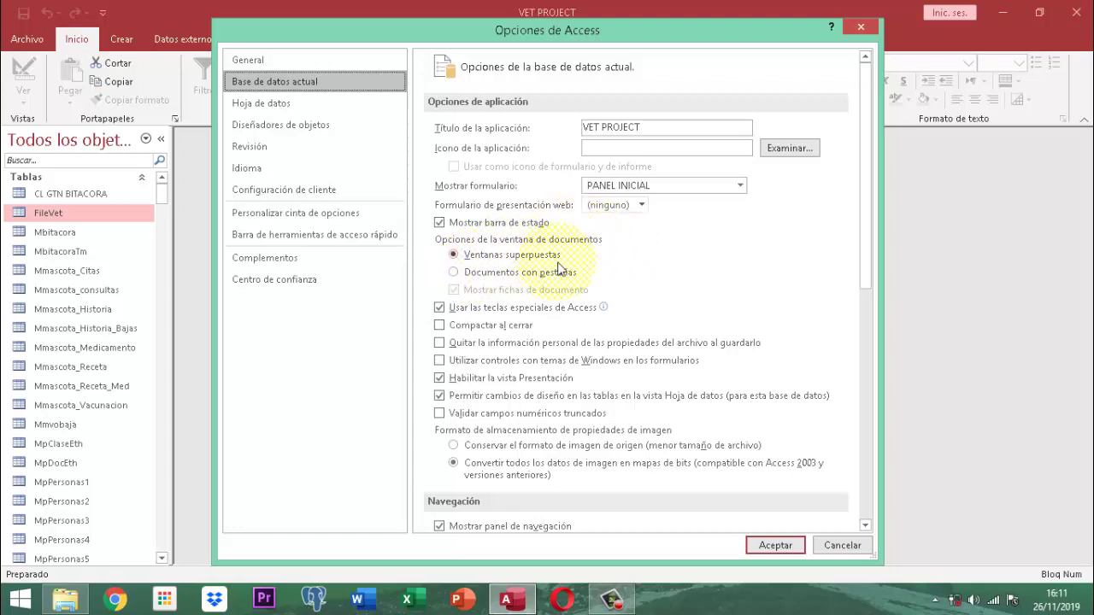
Switch the document window option to Documentos con pestañas with document tabs shown, and accept the restart notice
left_click(454, 273)
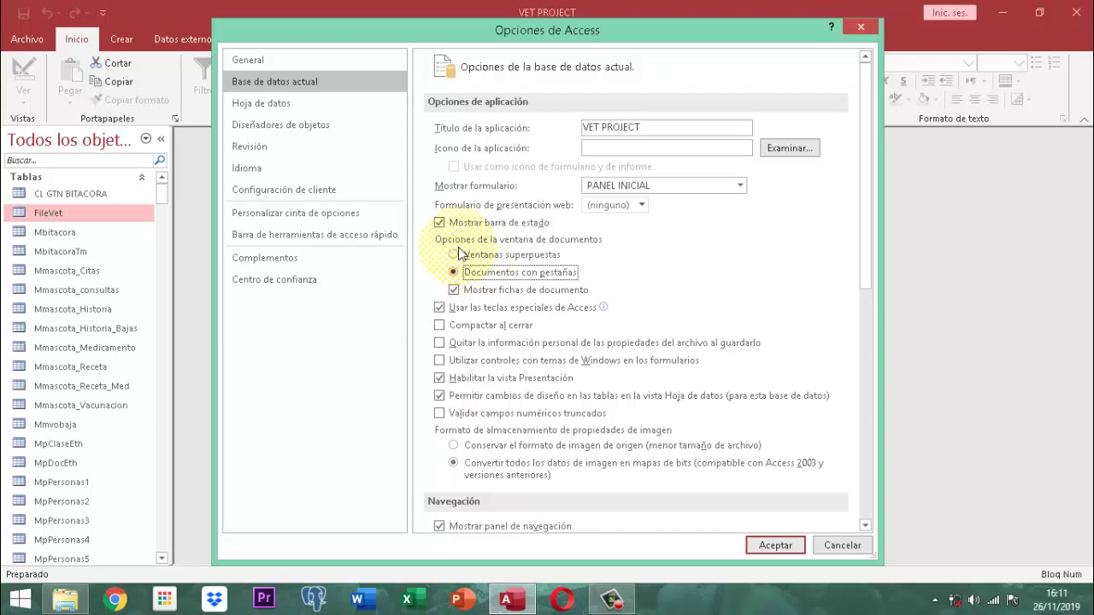
left_click(458, 273)
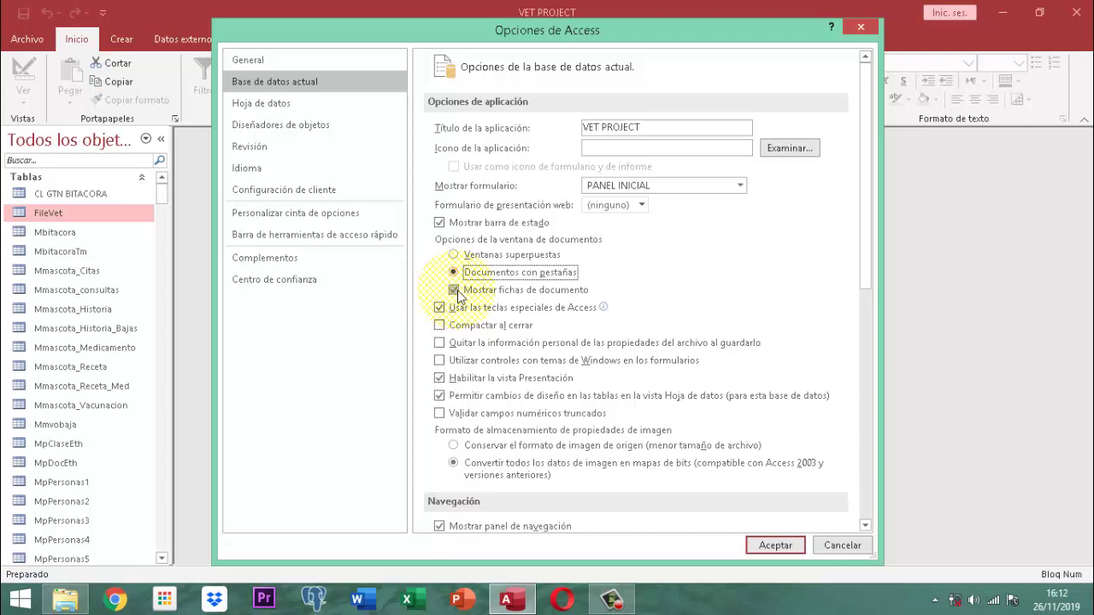
scroll(725, 499, "down", 3)
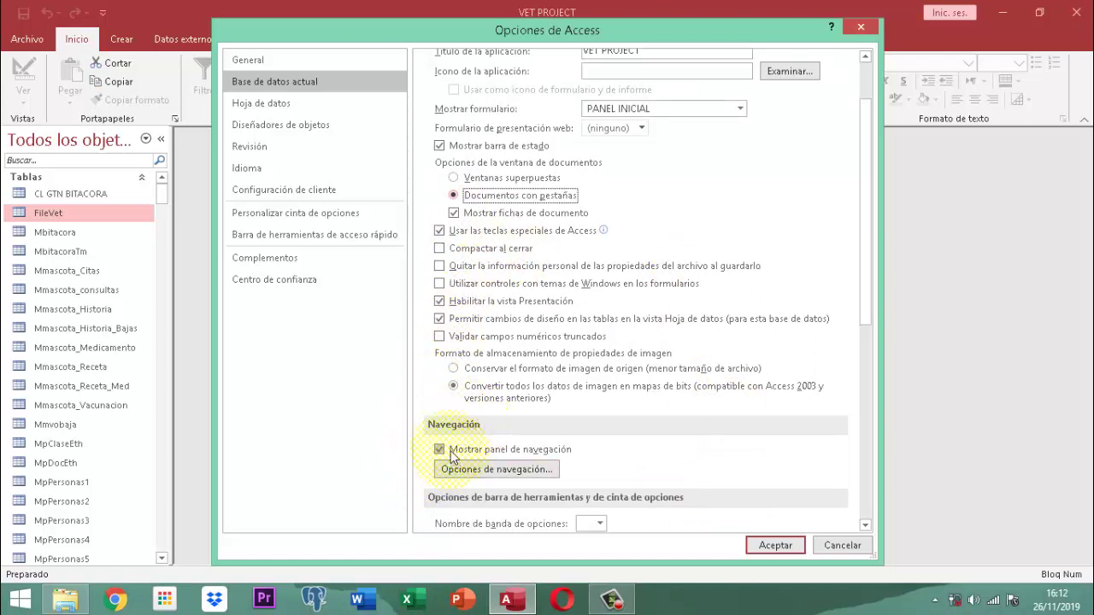
left_click(440, 450)
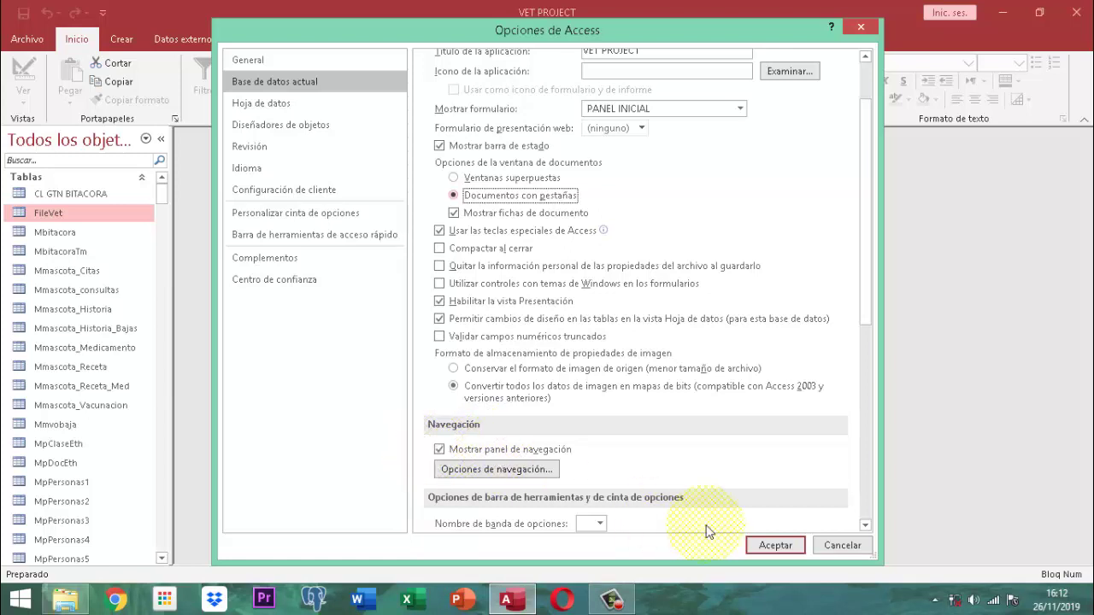
left_click(772, 546)
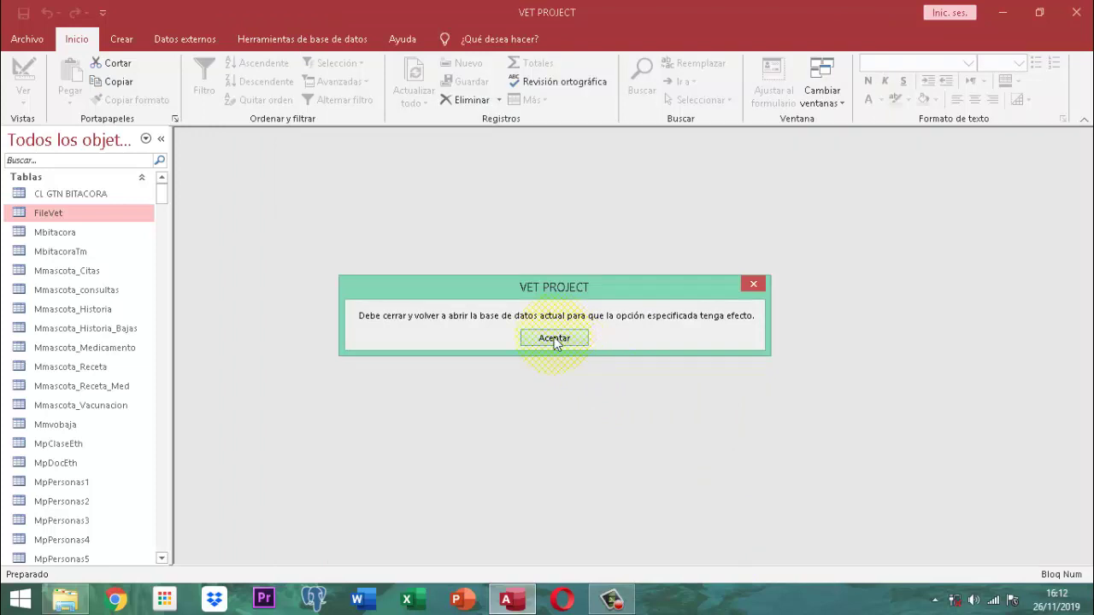
left_click(554, 338)
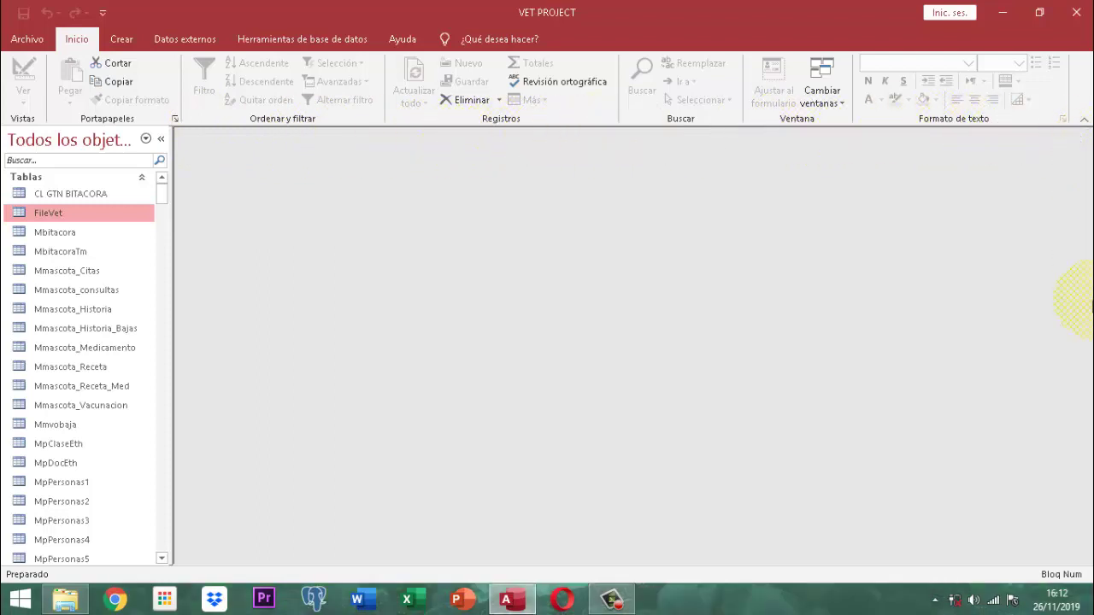
Close and reopen Vet Project, choose Quiero realizar una labor, and log in as an administrator user with the password
left_click(1078, 18)
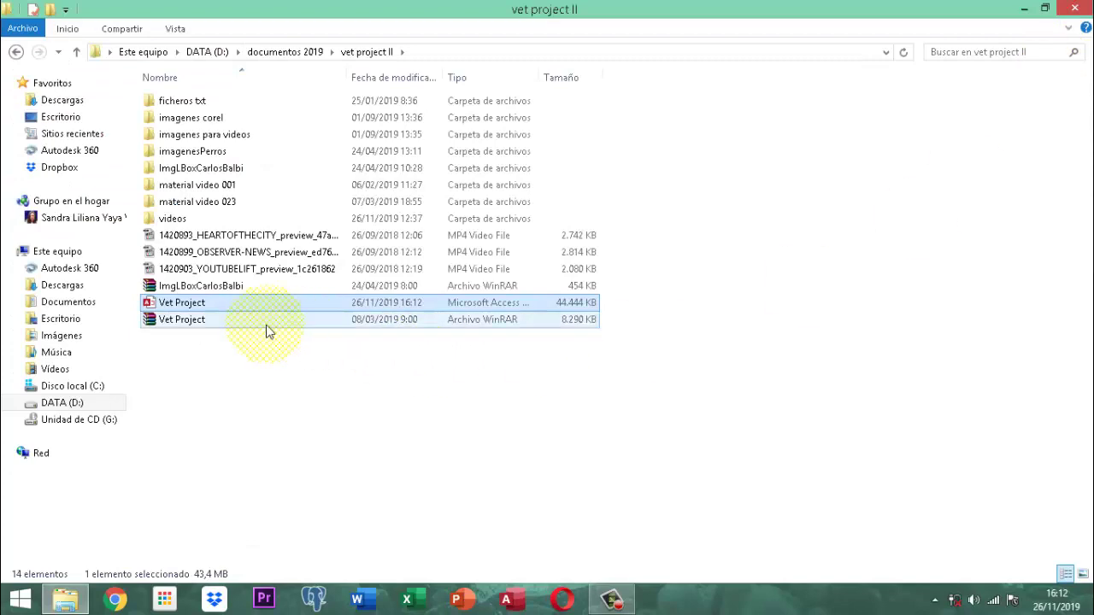
double_click(195, 303)
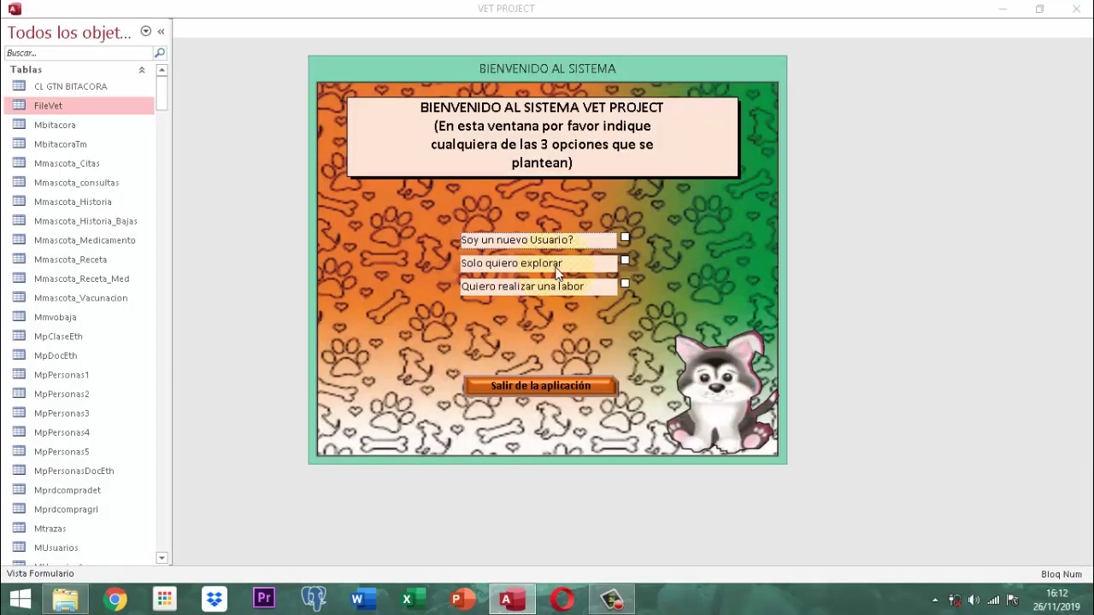
left_click(626, 284)
scroll(363, 250, "down", 3)
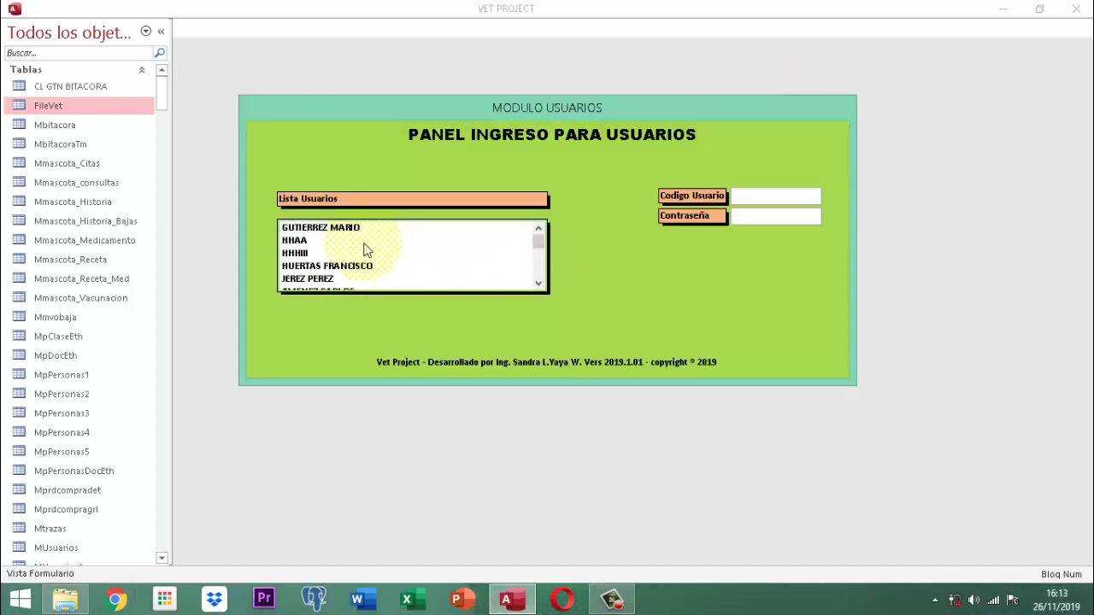
left_click(329, 279)
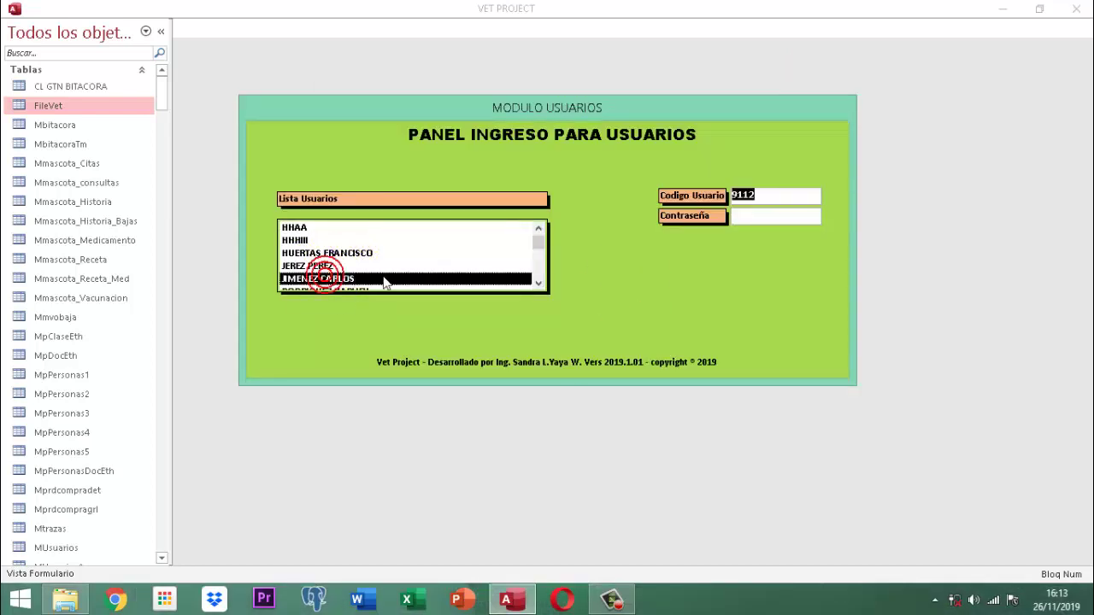
type("123")
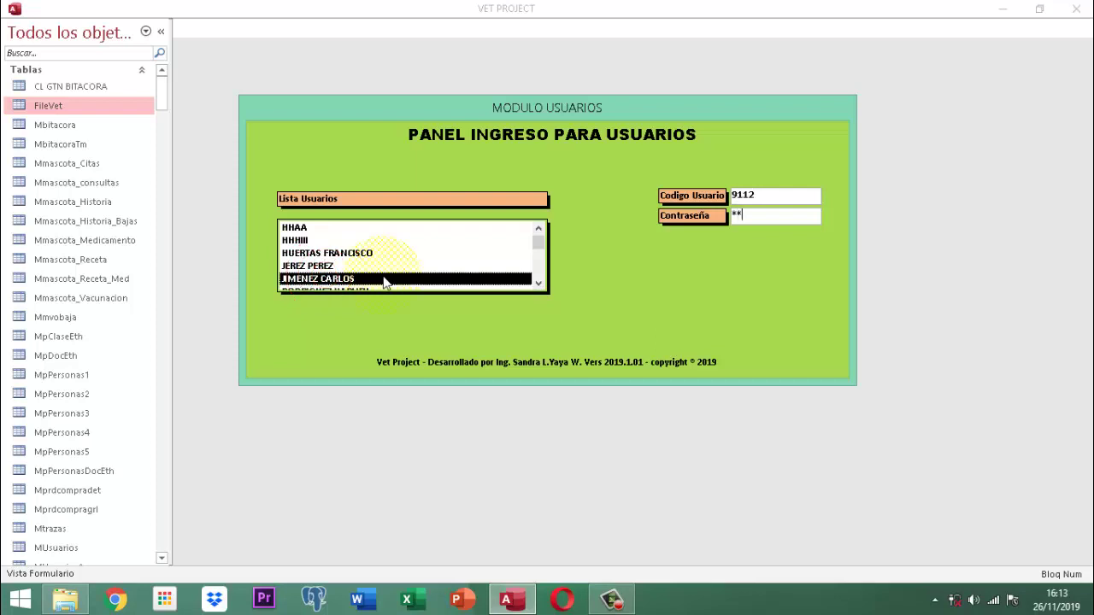
key("Return")
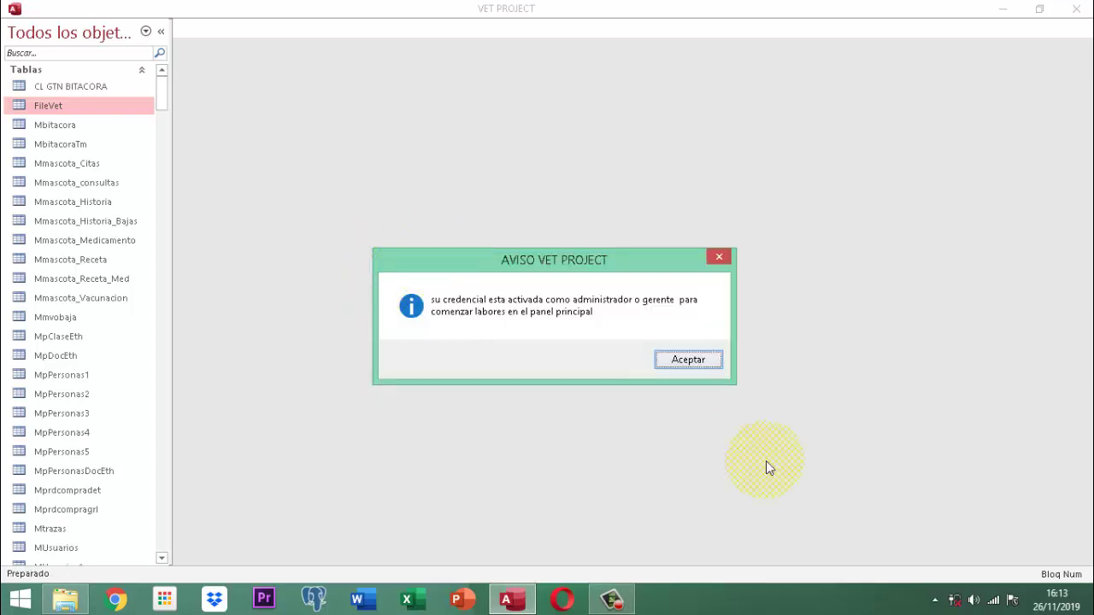
left_click(699, 362)
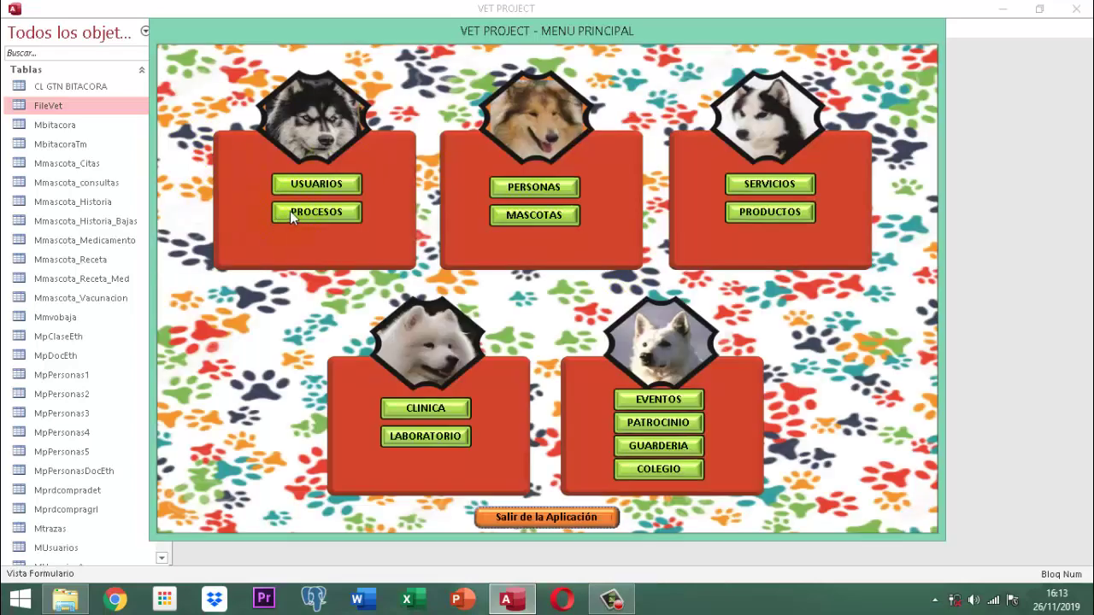
Open the PROCESOS module and unlock its option buttons with the password
left_click(289, 211)
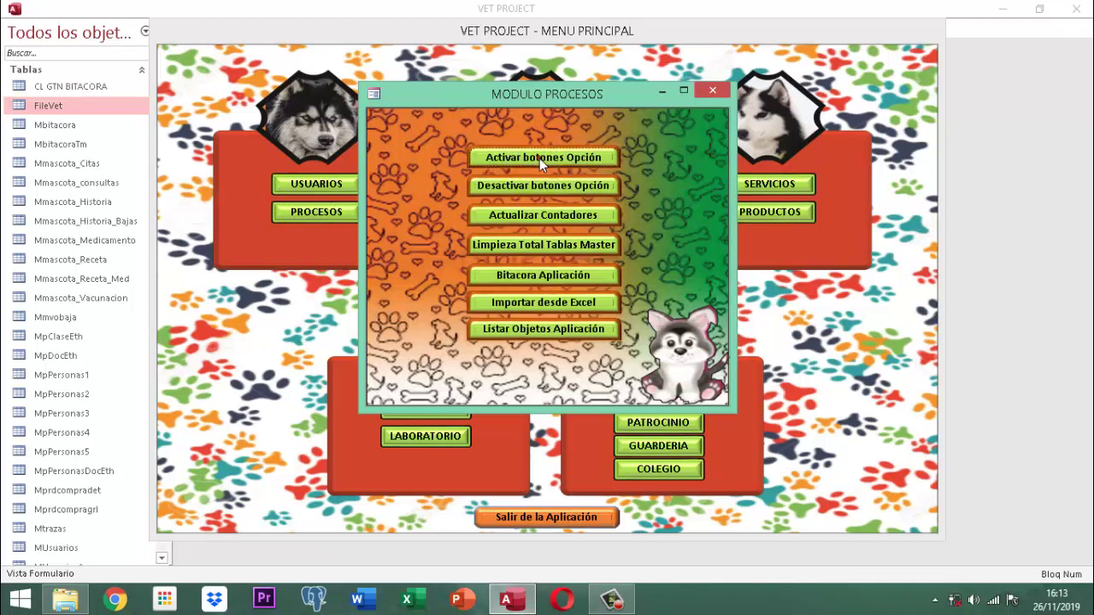
left_click(539, 158)
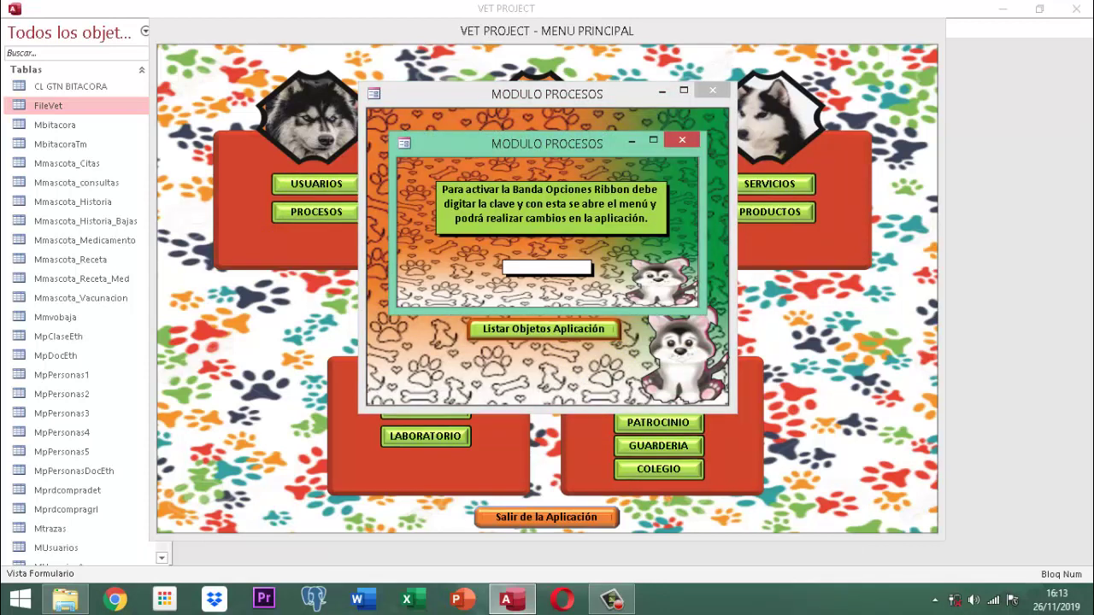
type("*******")
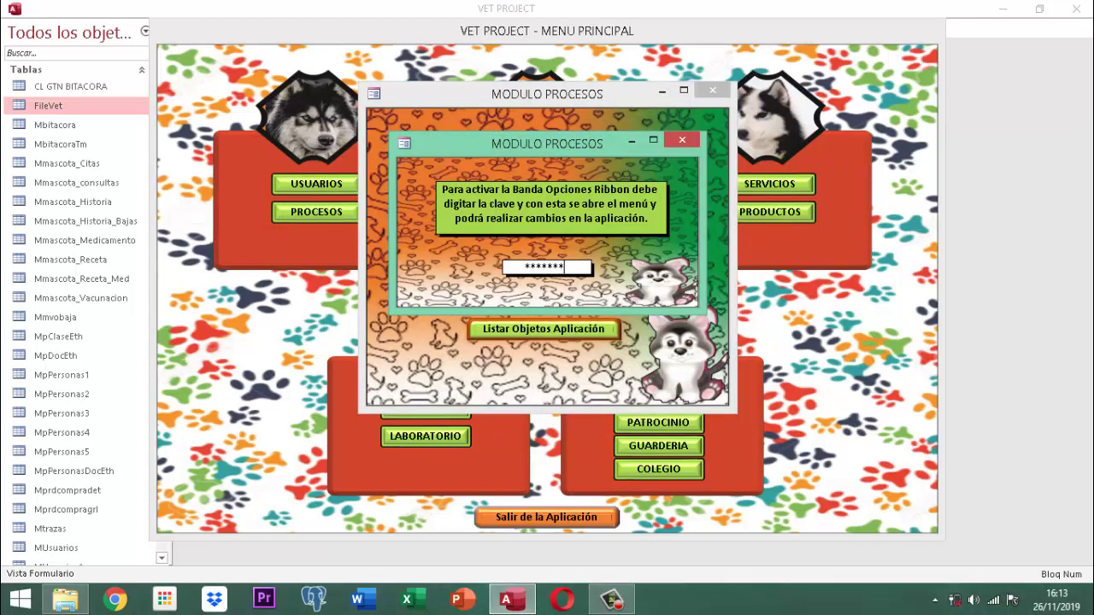
key("Return")
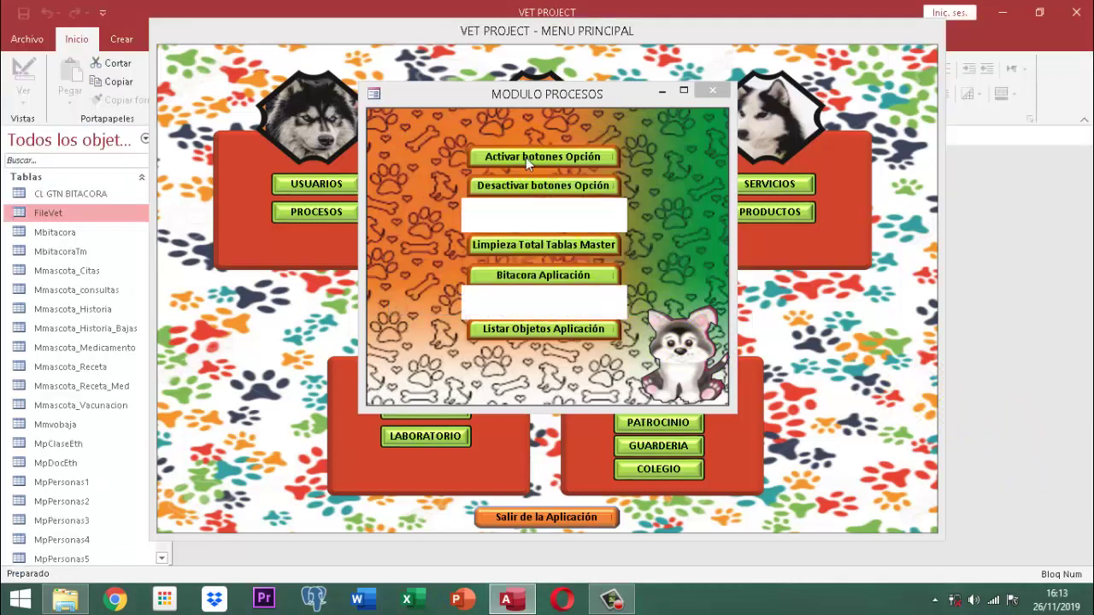
Close the process module window and the VET PROJECT main menu form
left_click(715, 92)
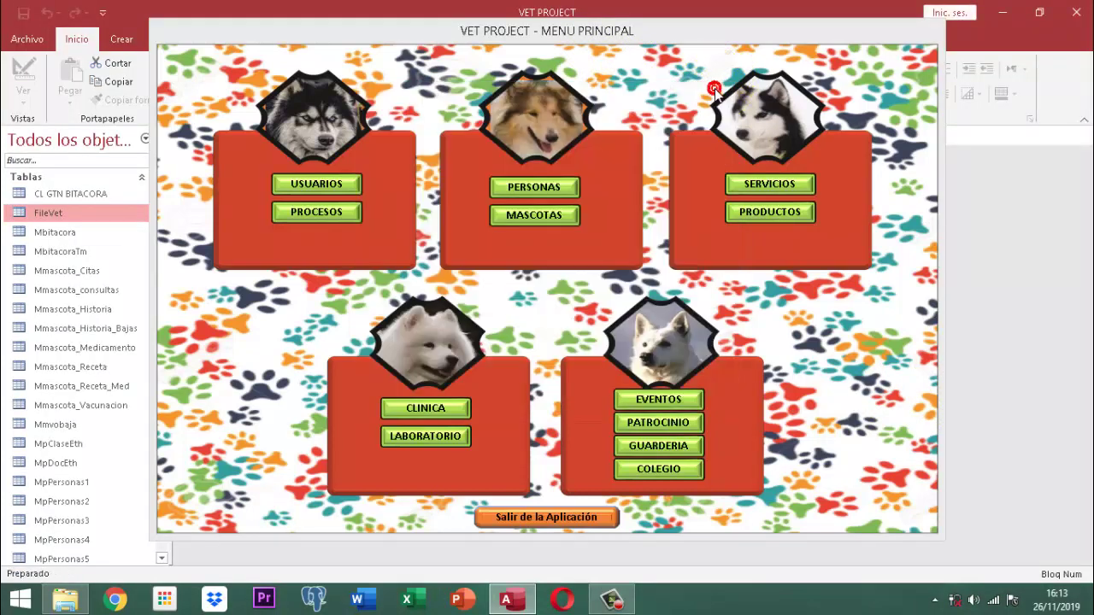
left_click(708, 86)
right_click(612, 33)
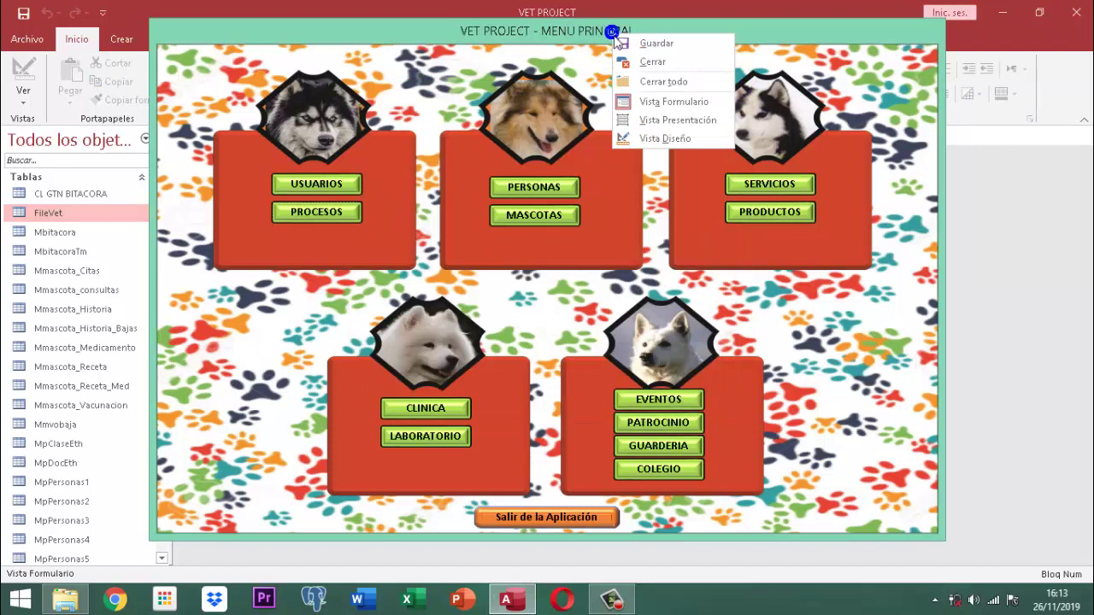
left_click(645, 64)
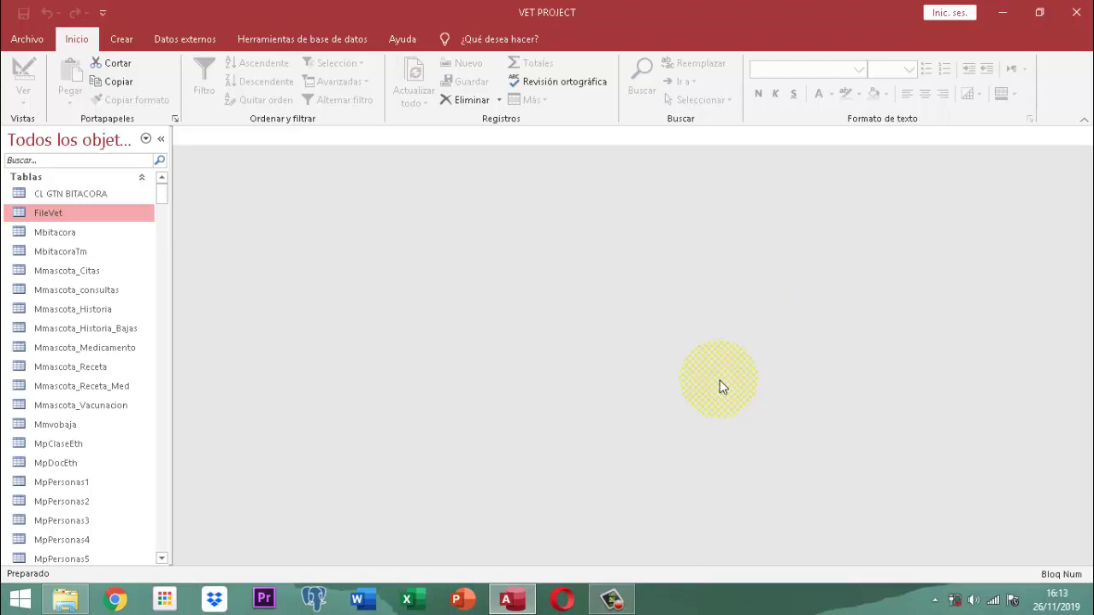
Open the FileVet, Mbitacora and MbitacoraTm tables in Datasheet View
double_click(56, 217)
double_click(54, 233)
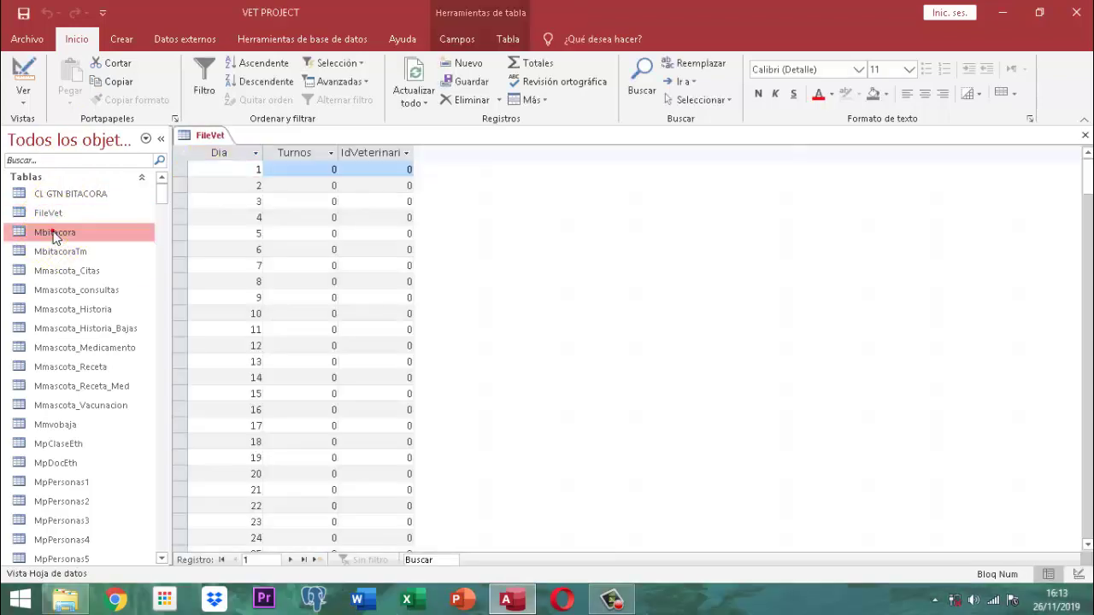
double_click(55, 251)
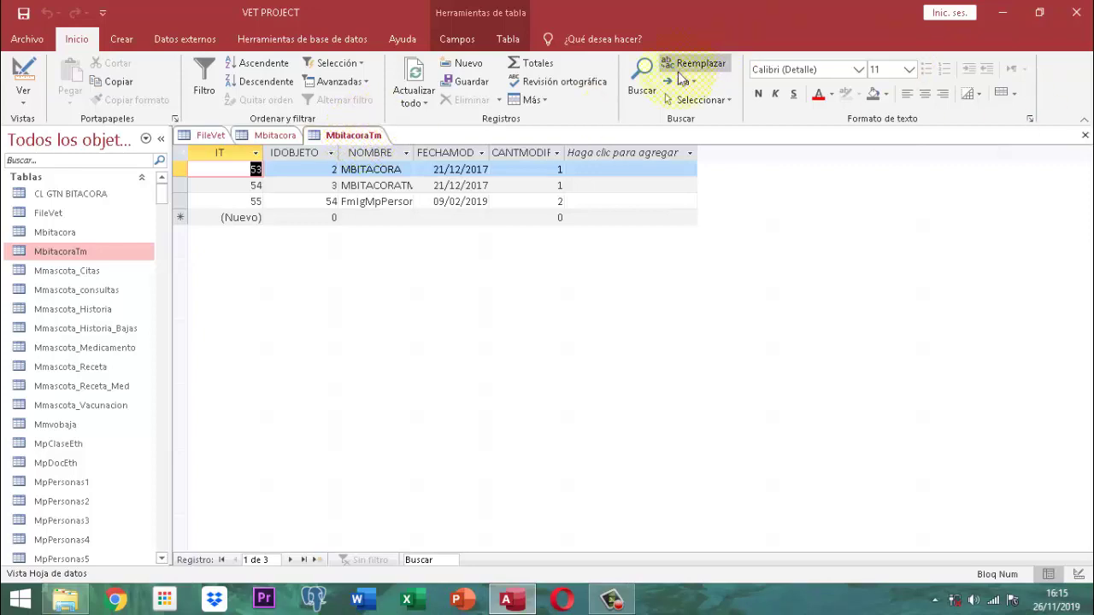
Close the MbitacoraTm tab, then close the remaining Mbitacora and FileVet tabs with Cerrar todo
right_click(357, 140)
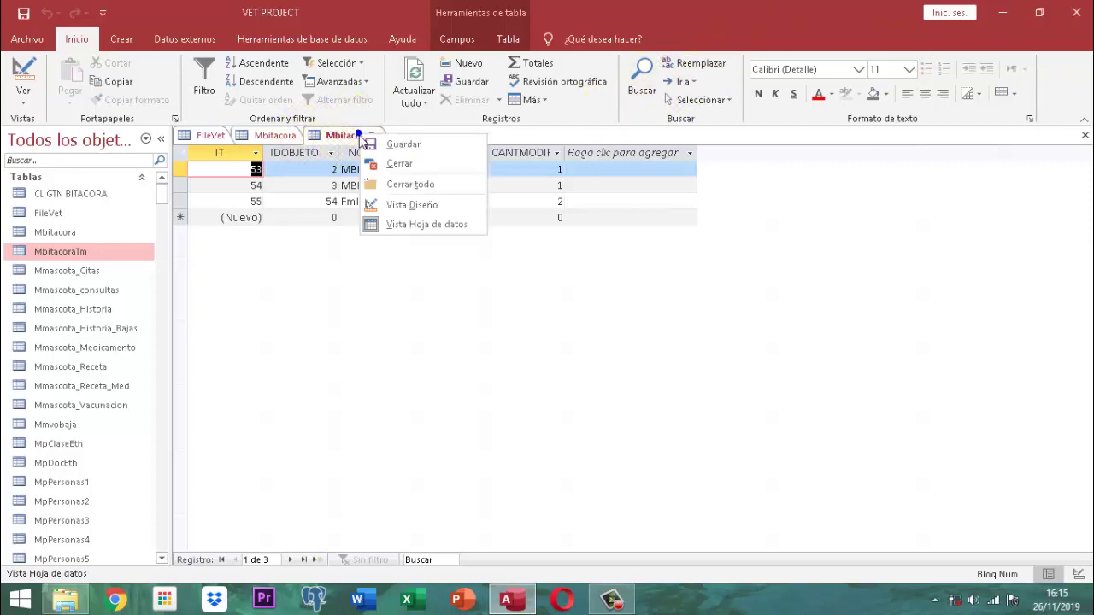
left_click(390, 167)
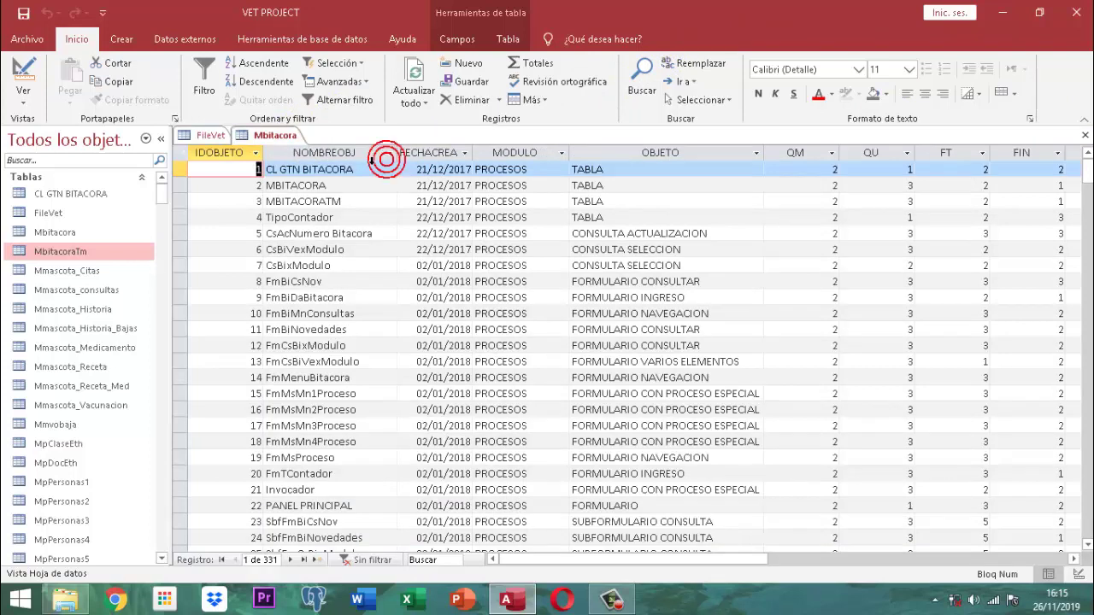
right_click(296, 144)
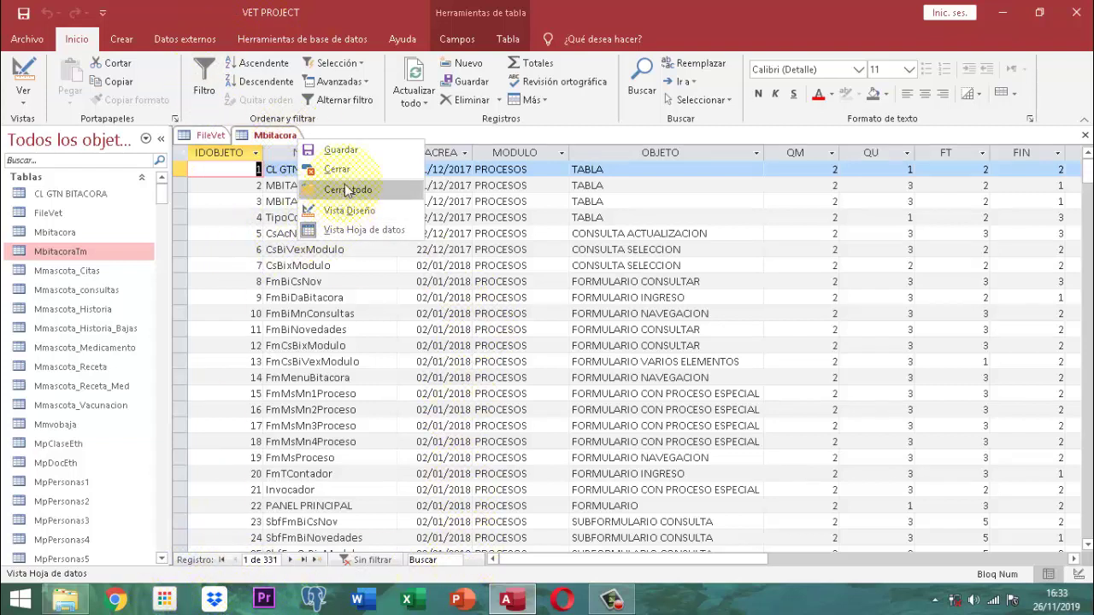
left_click(345, 190)
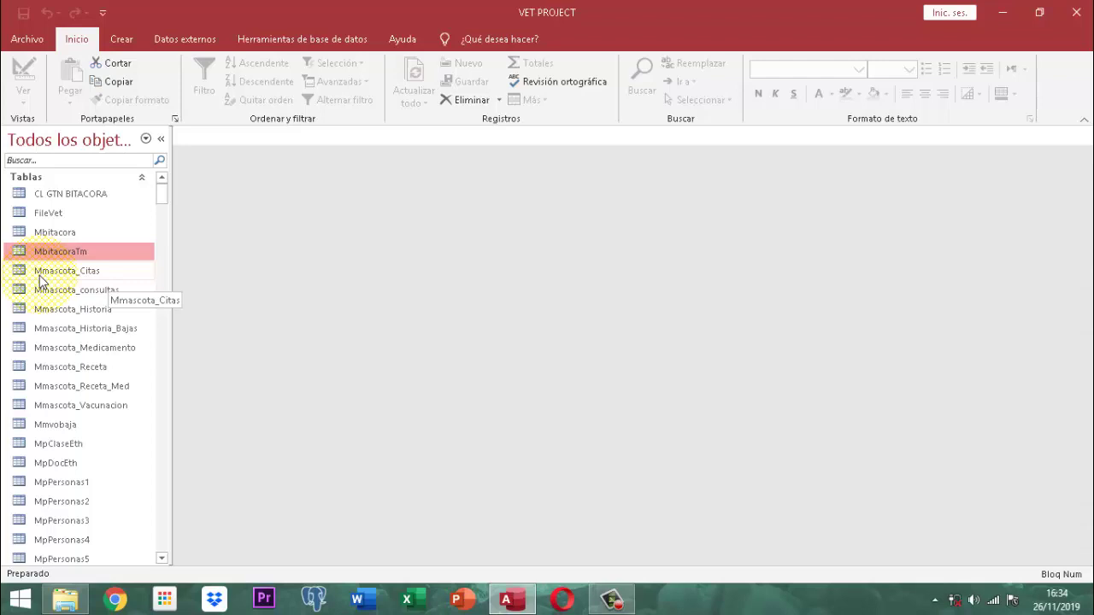
Open the Mmascota_Citas table in Vista Diseño from the navigation pane
left_click(95, 273)
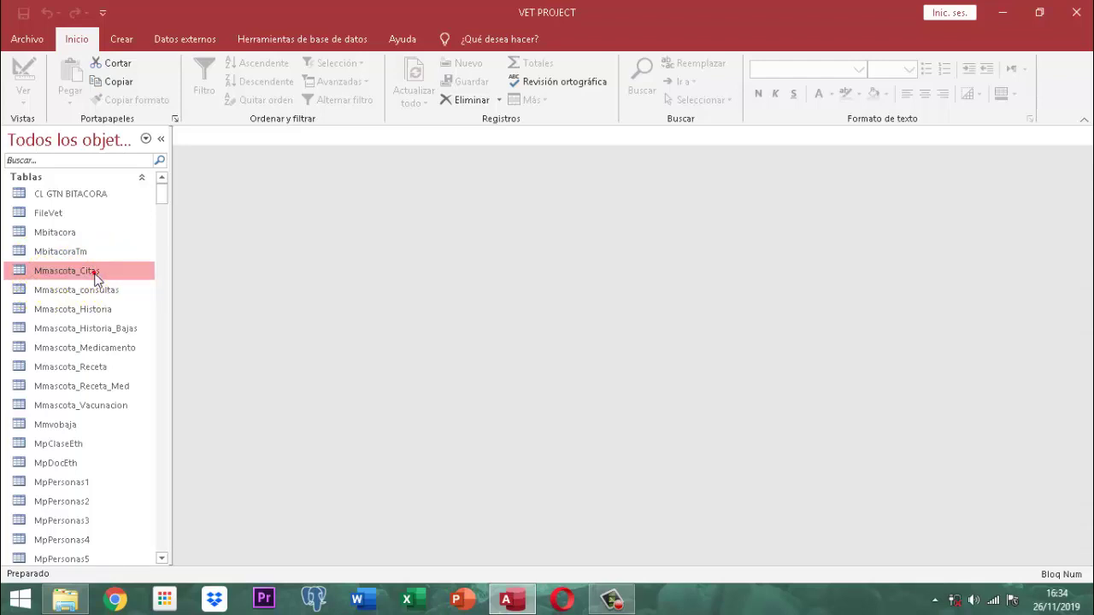
right_click(95, 274)
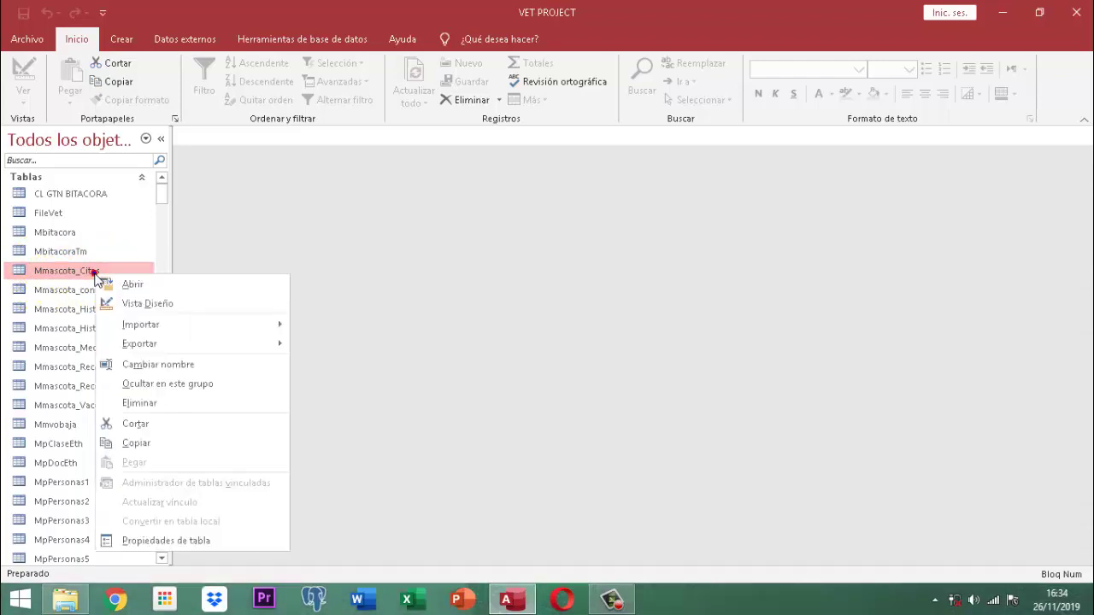
left_click(134, 303)
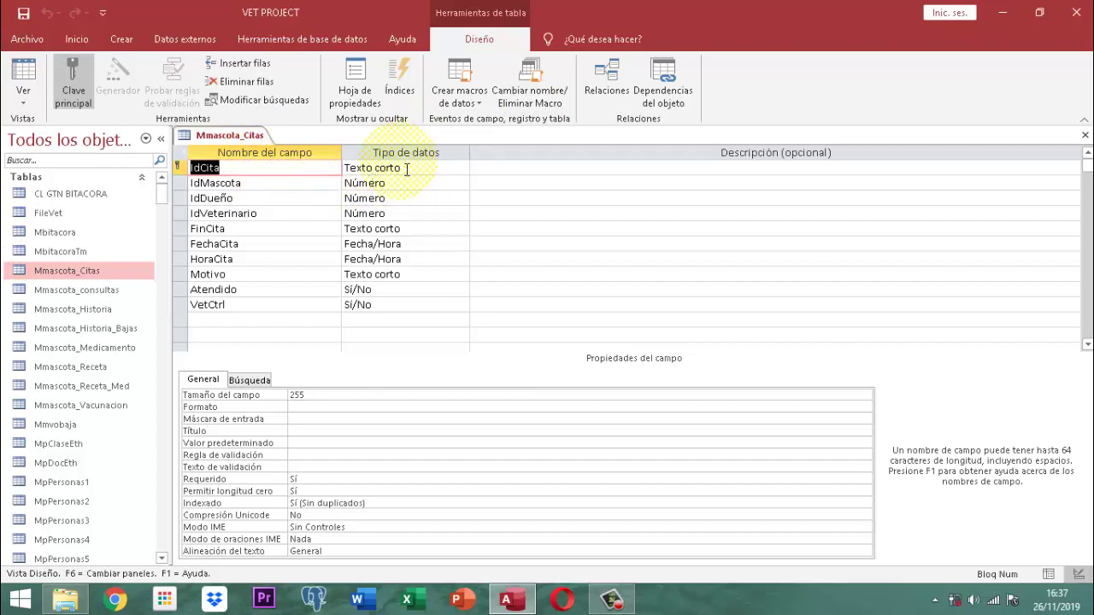
left_click(323, 399)
double_click(309, 395)
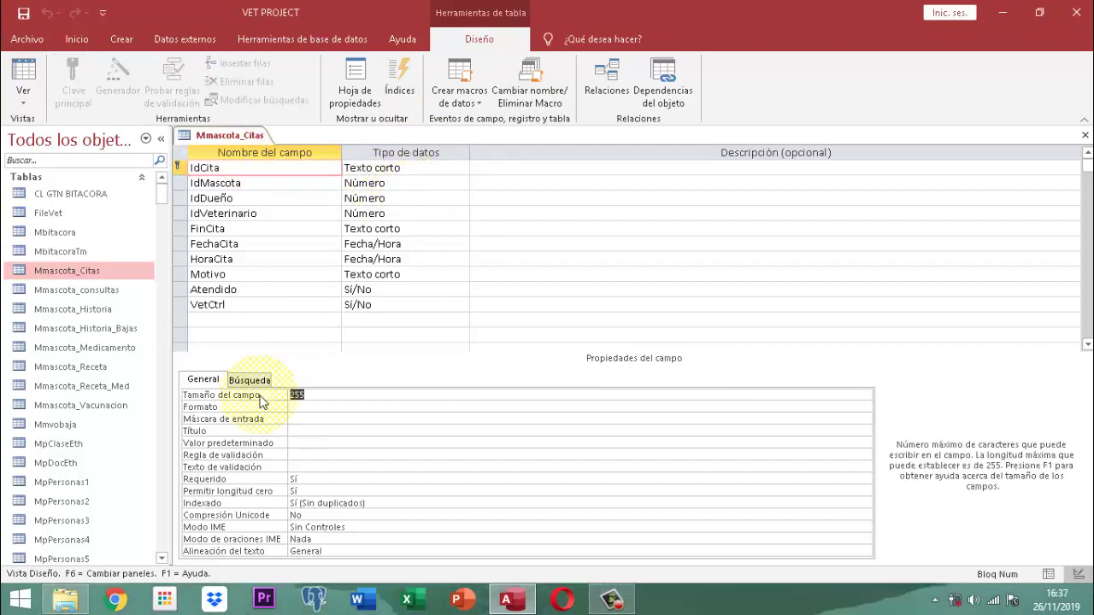
type("15")
left_click(281, 184)
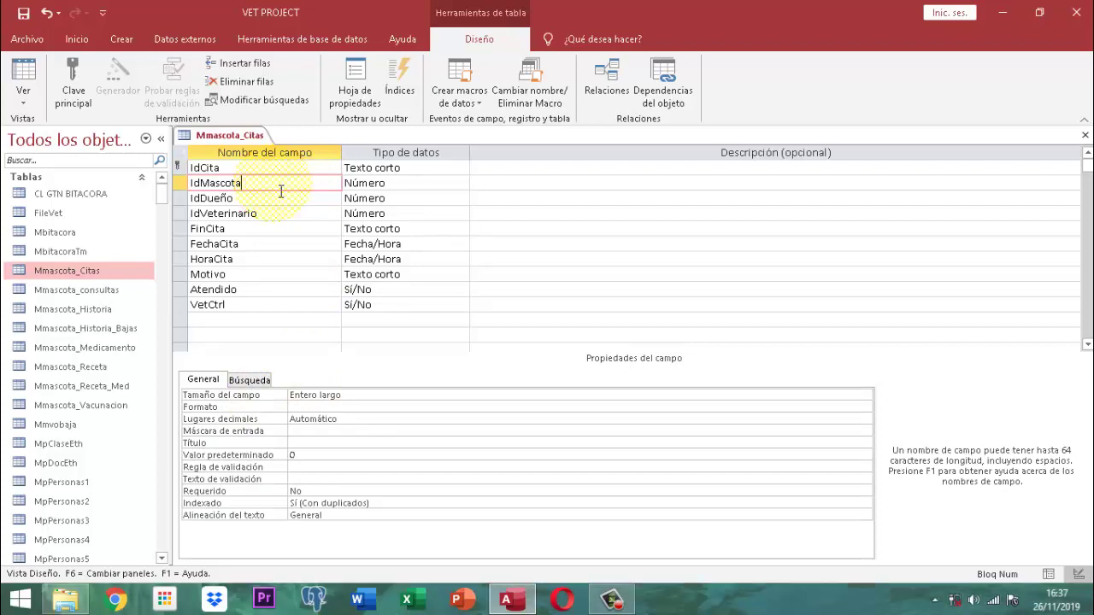
left_click(279, 202)
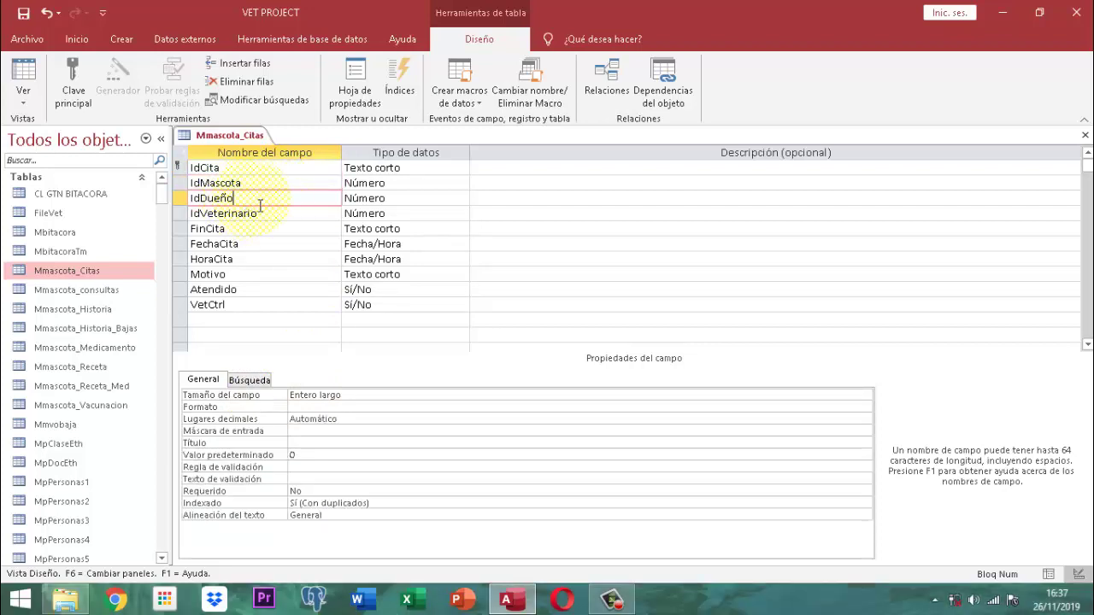
left_click(281, 214)
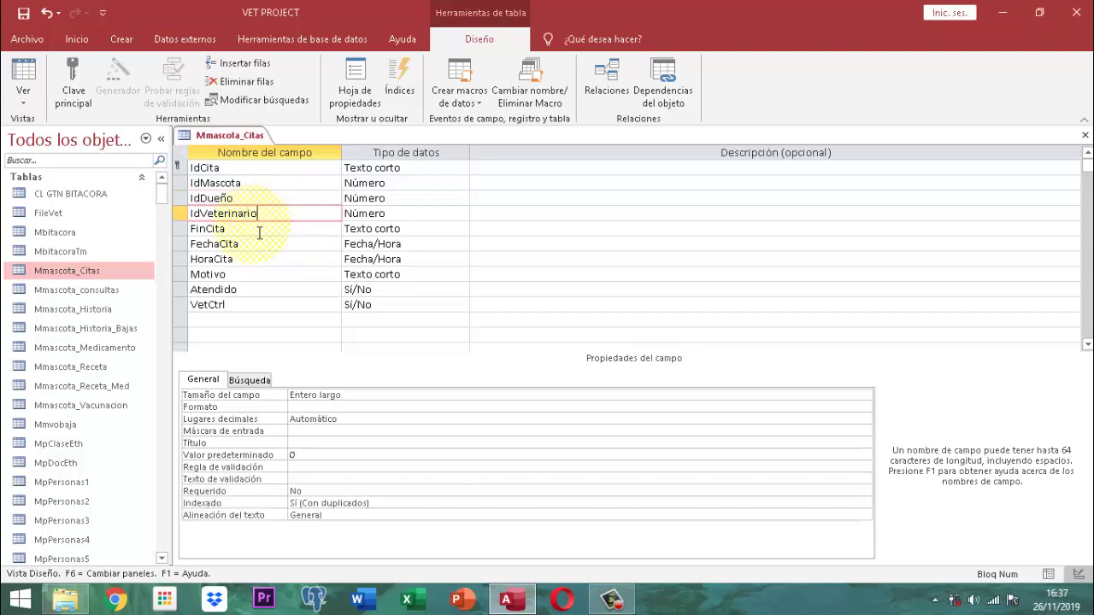
left_click(253, 229)
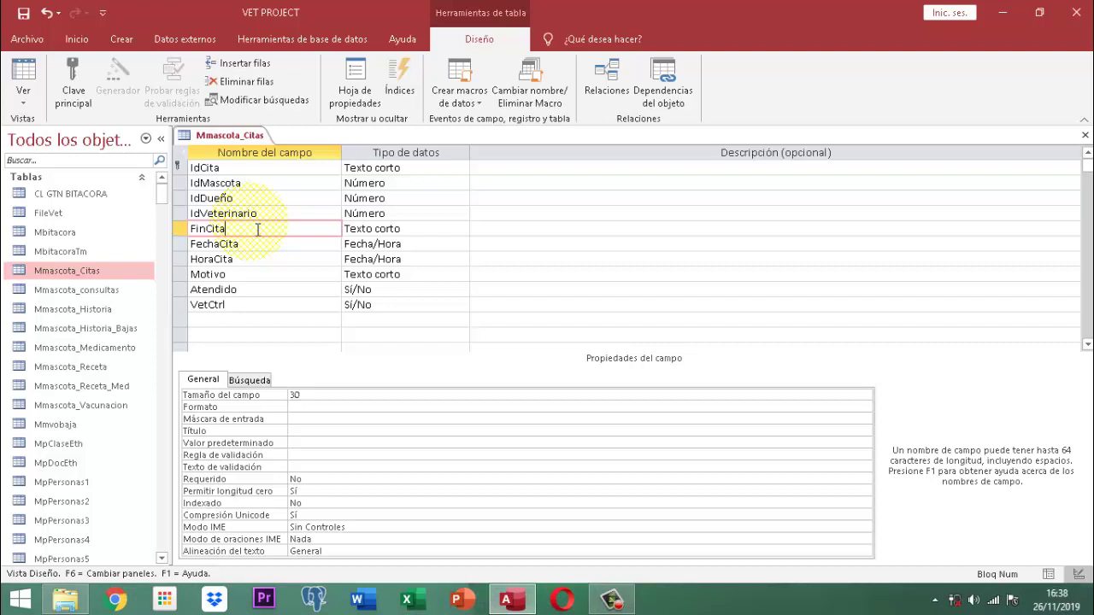
left_click(253, 243)
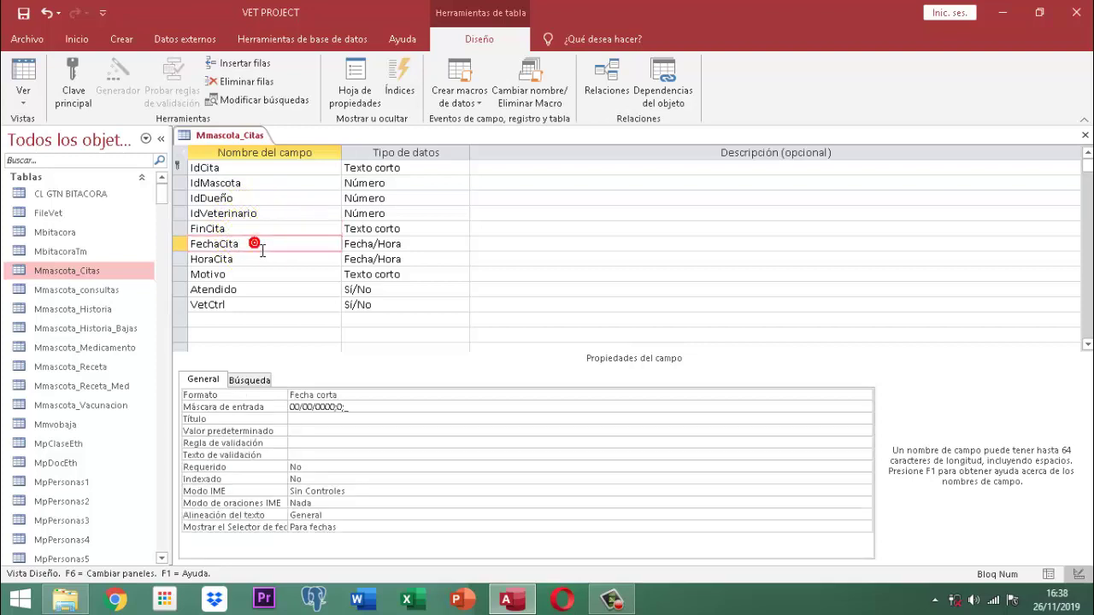
left_click(261, 258)
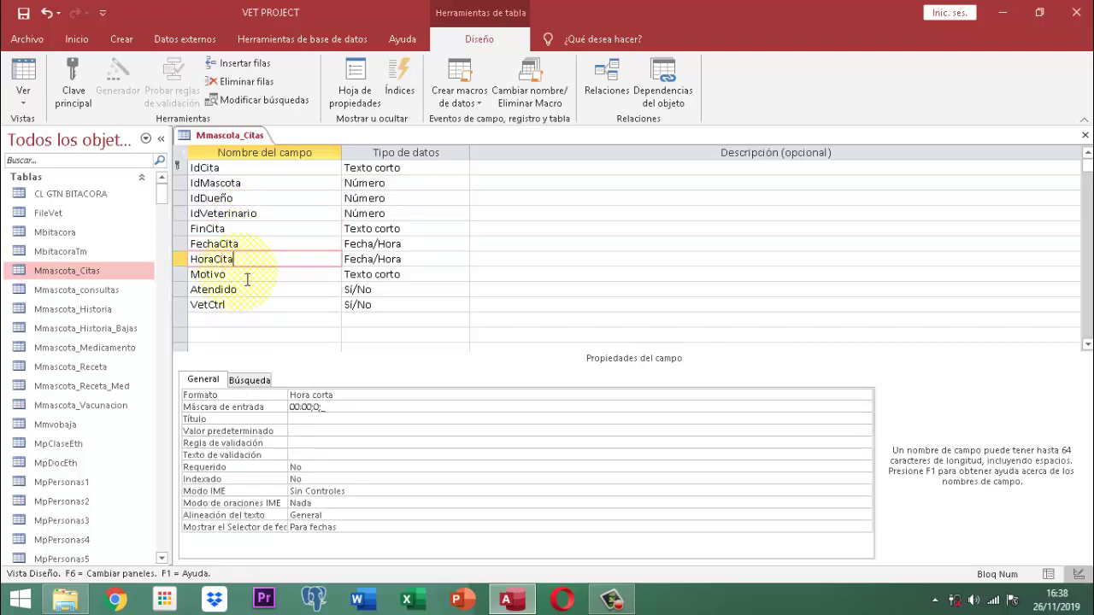
left_click(247, 278)
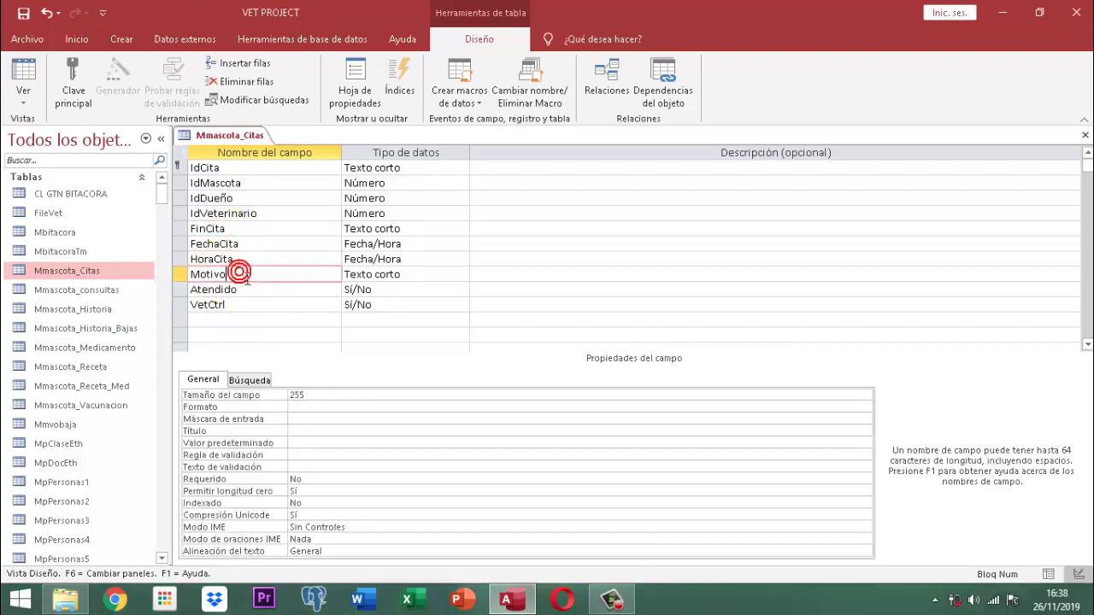
left_click(270, 289)
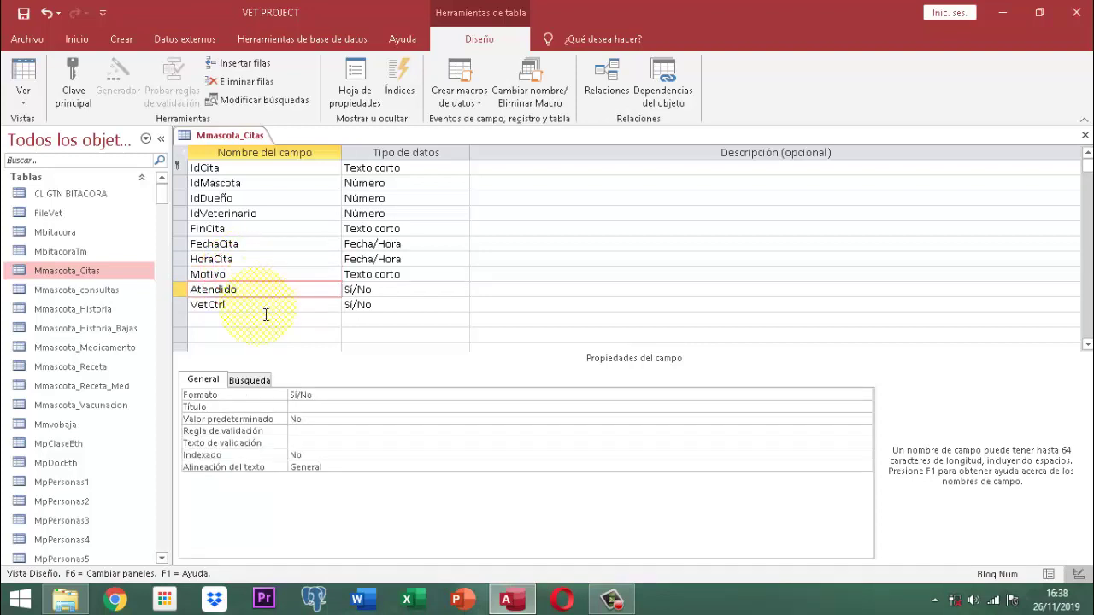
left_click(265, 304)
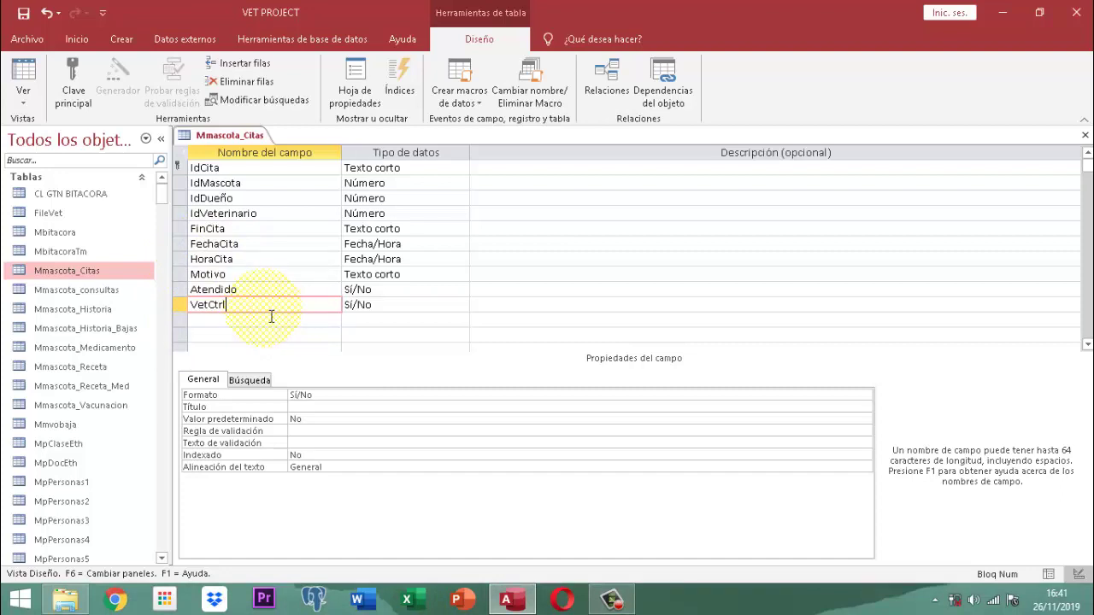
Close the Mmascota_Citas design tab with Cerrar and answer Sí to save the changes
right_click(261, 134)
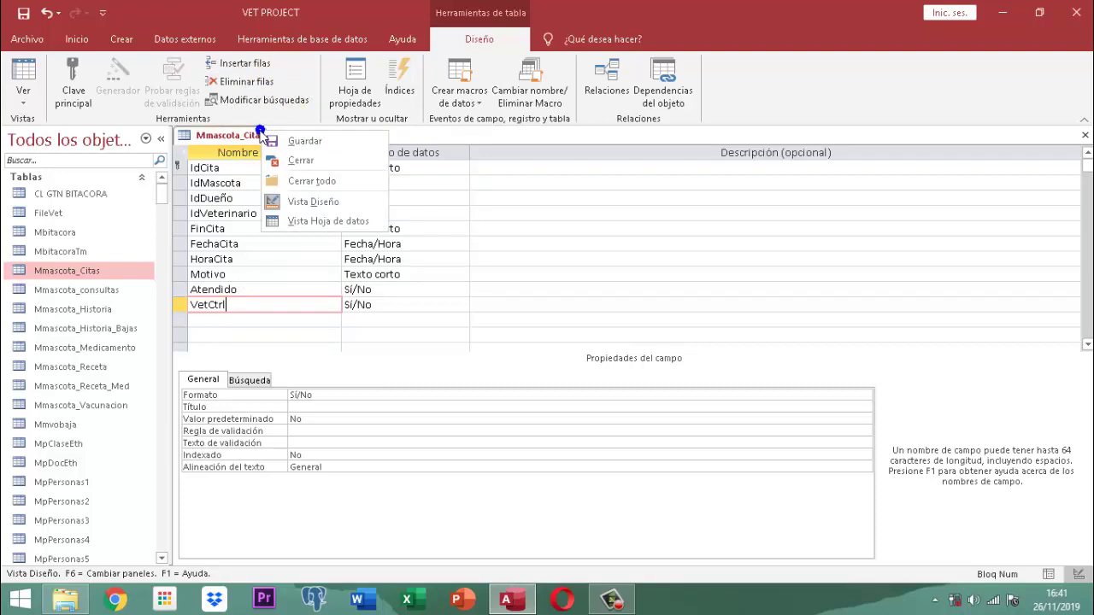
left_click(295, 161)
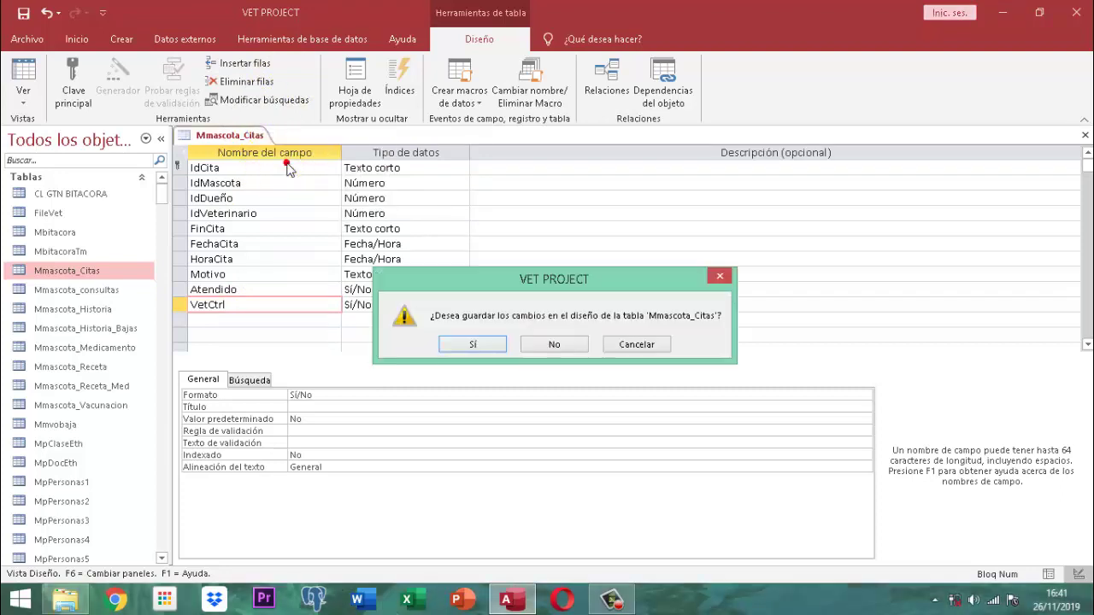
left_click(470, 346)
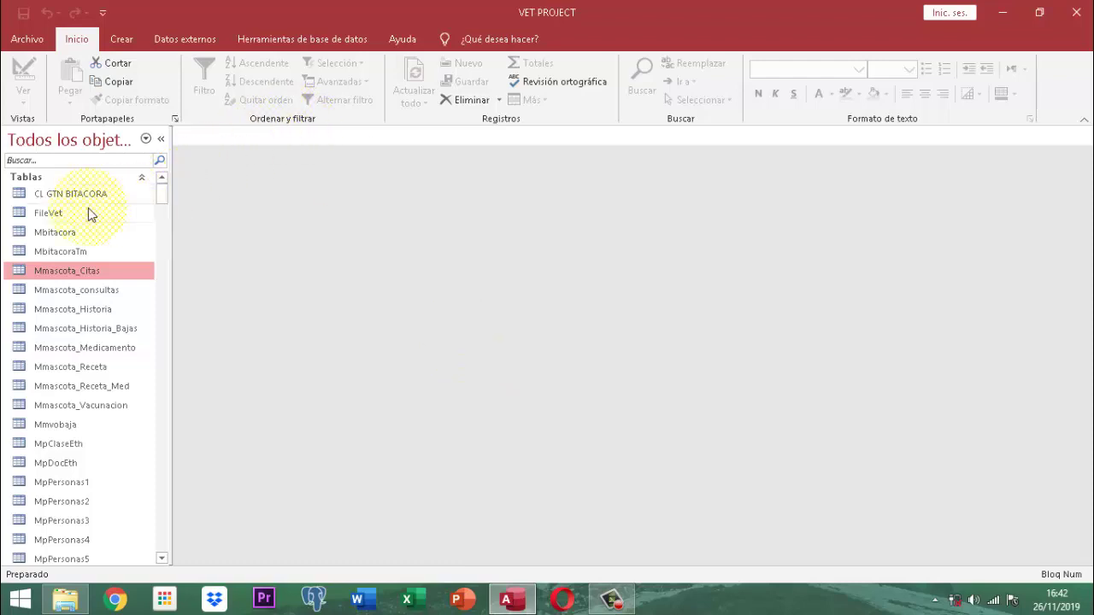
Open the FileVet table in Vista Diseño from the navigation pane
left_click(60, 215)
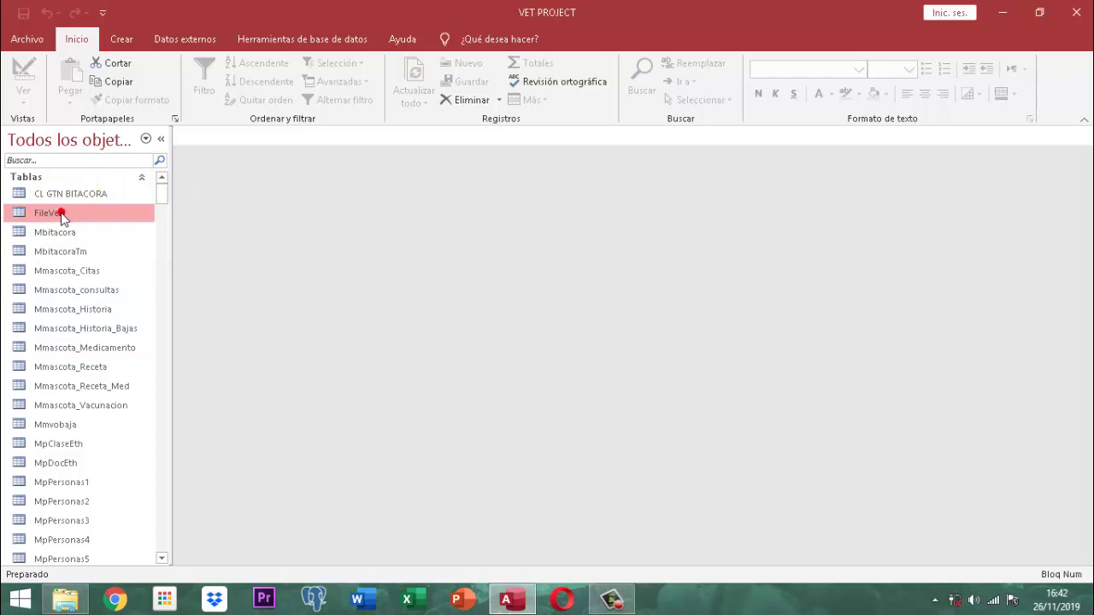
right_click(60, 214)
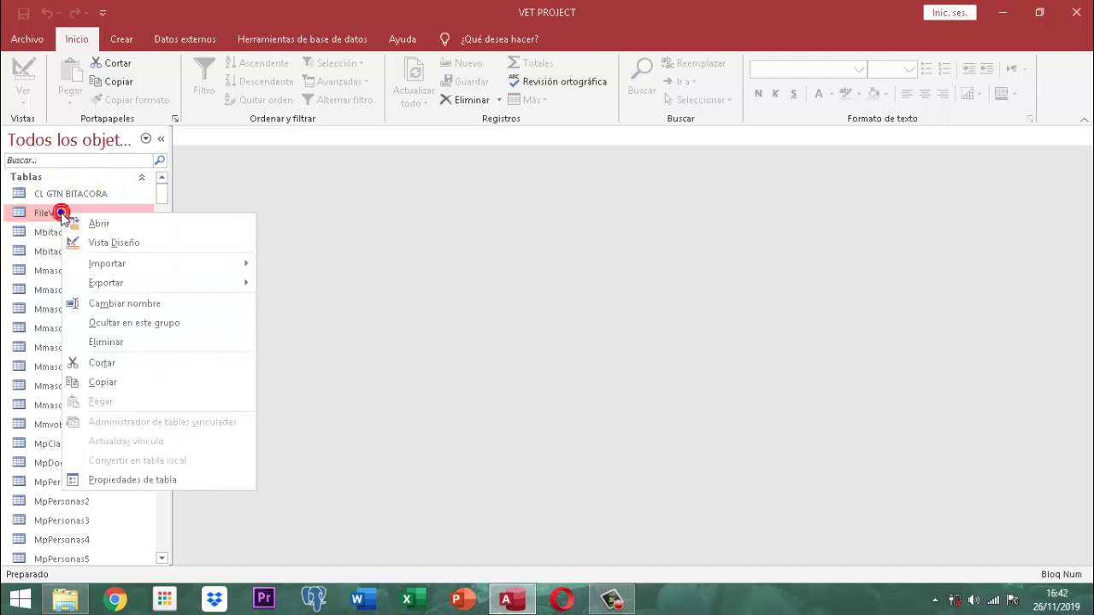
left_click(94, 242)
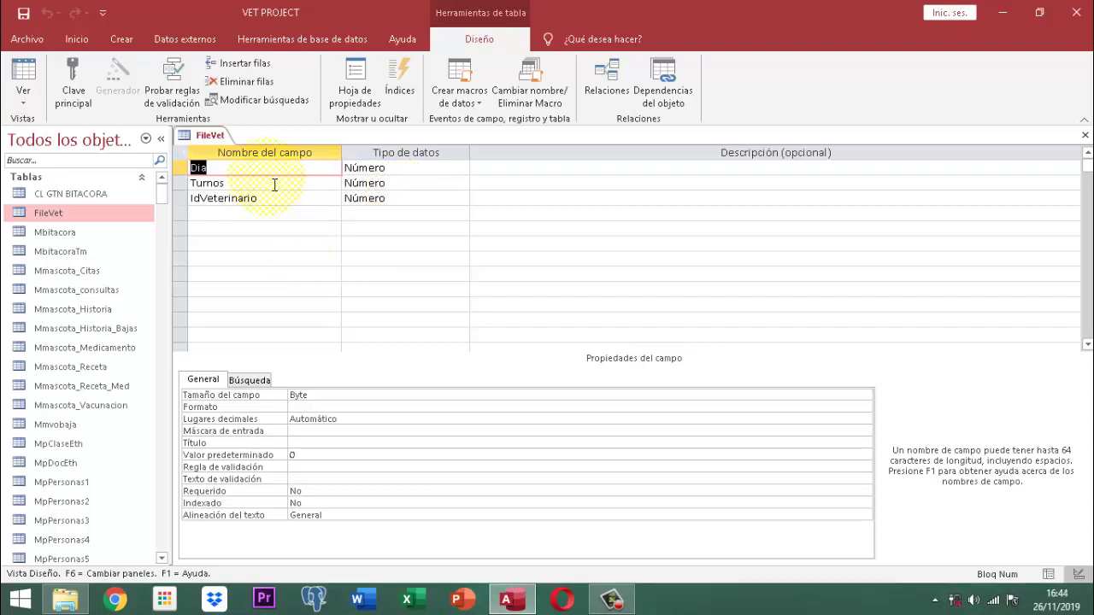
right_click(194, 139)
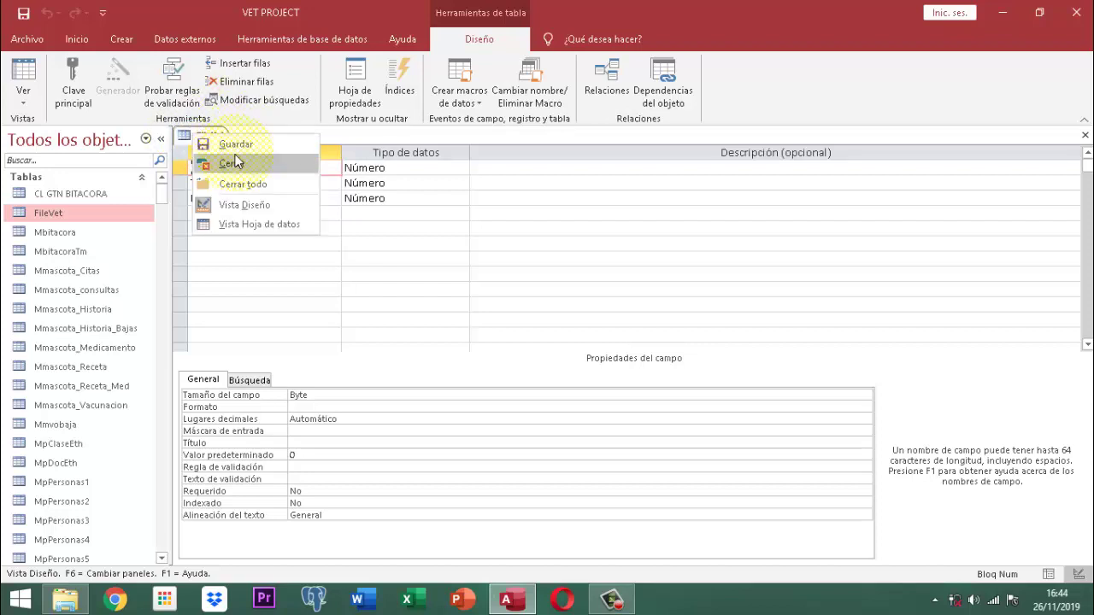
left_click(247, 225)
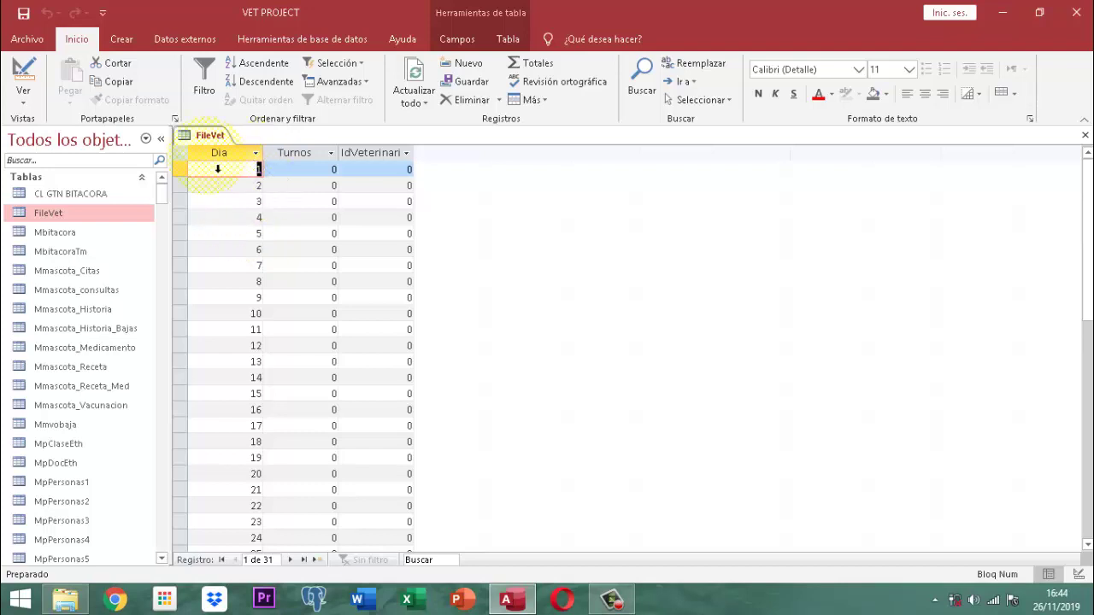
scroll(299, 300, "down", 3)
scroll(299, 300, "up", 3)
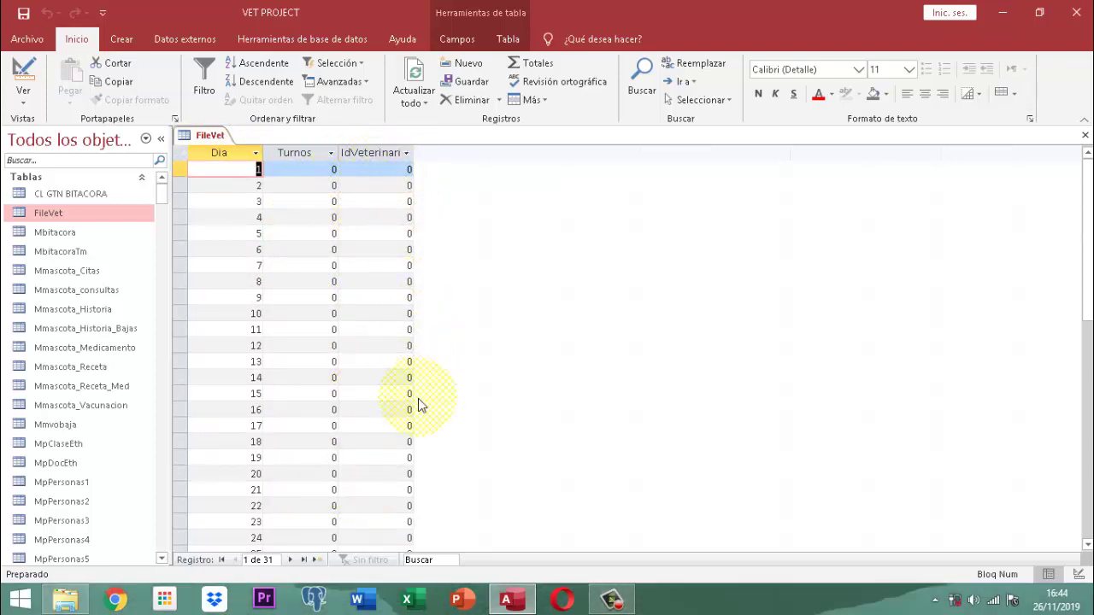
scroll(417, 404, "down", 2)
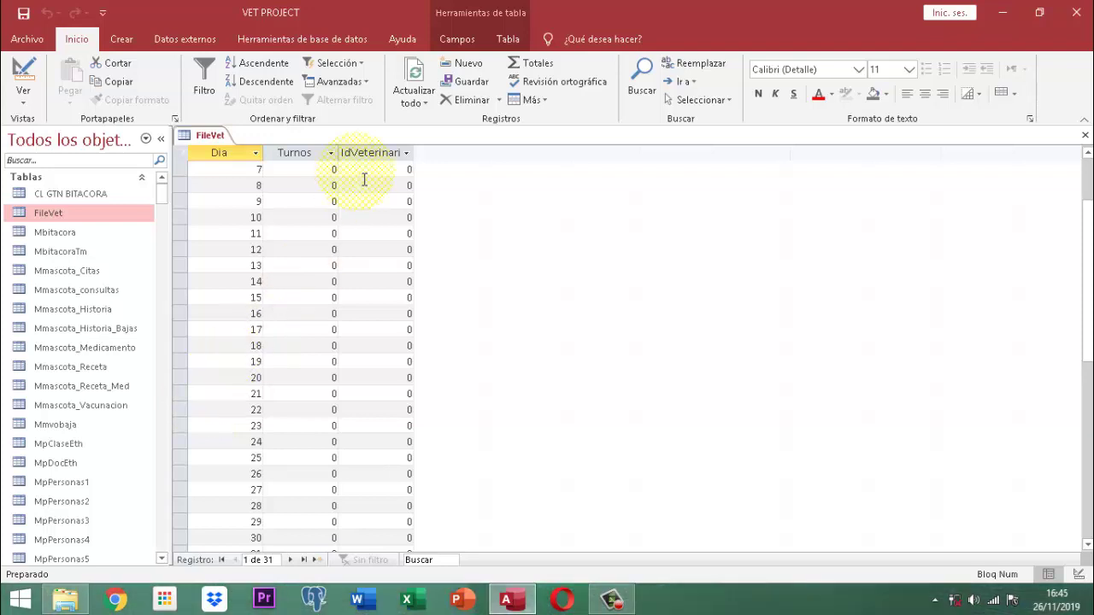
Save the FileVet table with Guardar and close its tab with Cerrar
right_click(223, 136)
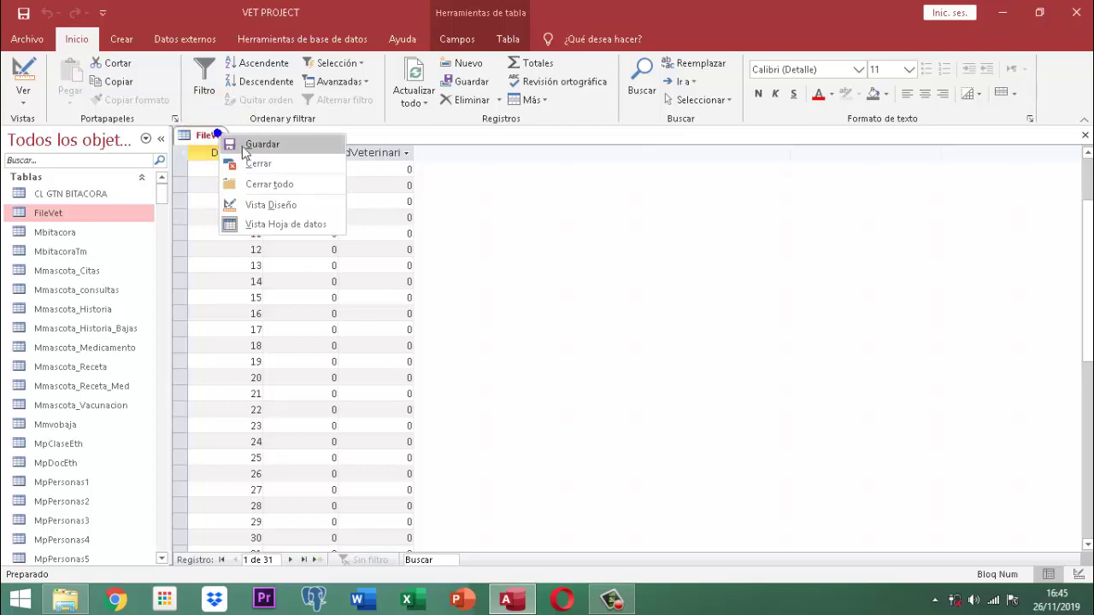
left_click(252, 145)
right_click(247, 136)
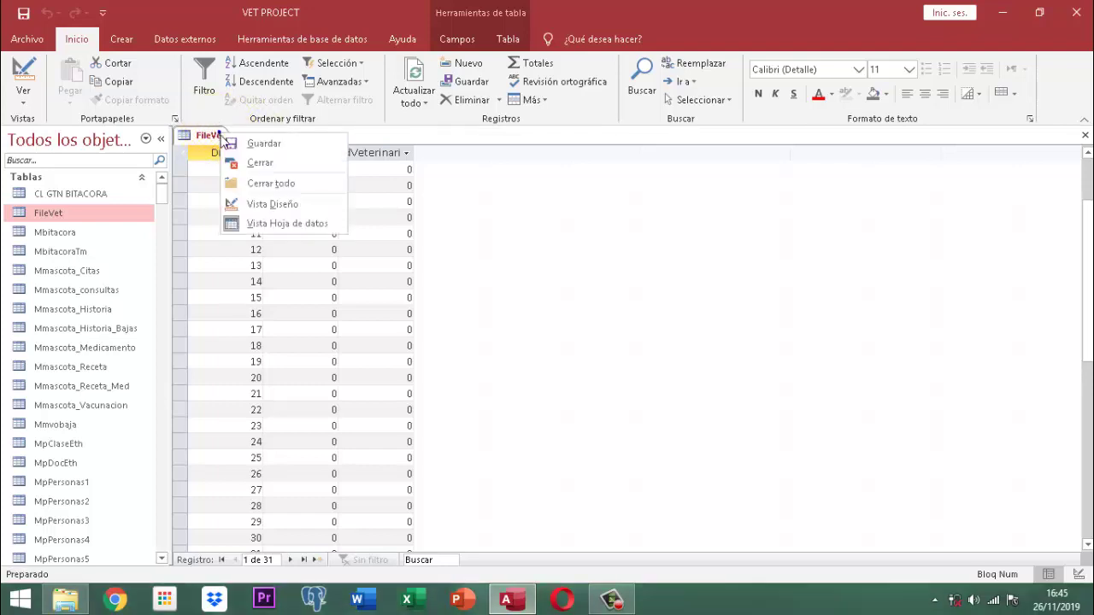
left_click(260, 164)
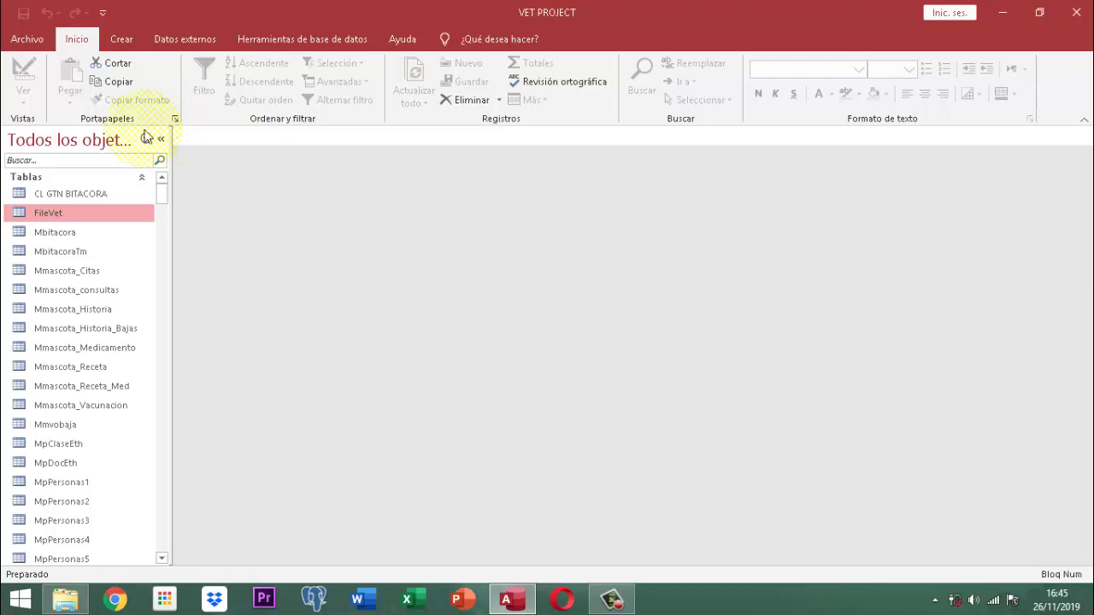
left_click(70, 162)
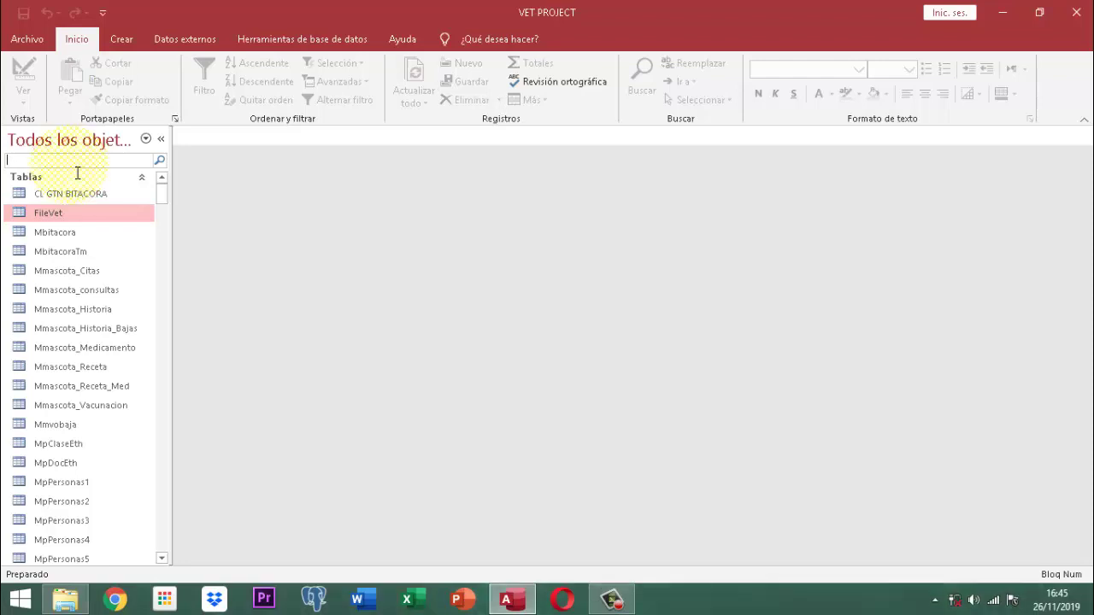
Search the object list for 'fmlg' and open FmlgMmascota_historia in Vista Diseño
type("fmlg")
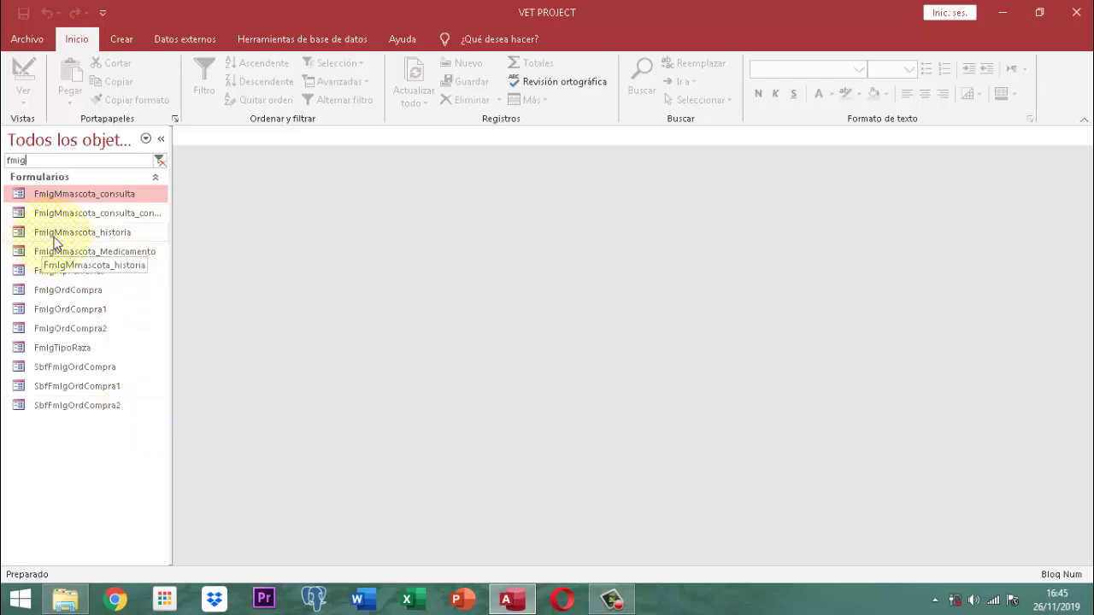
left_click(105, 237)
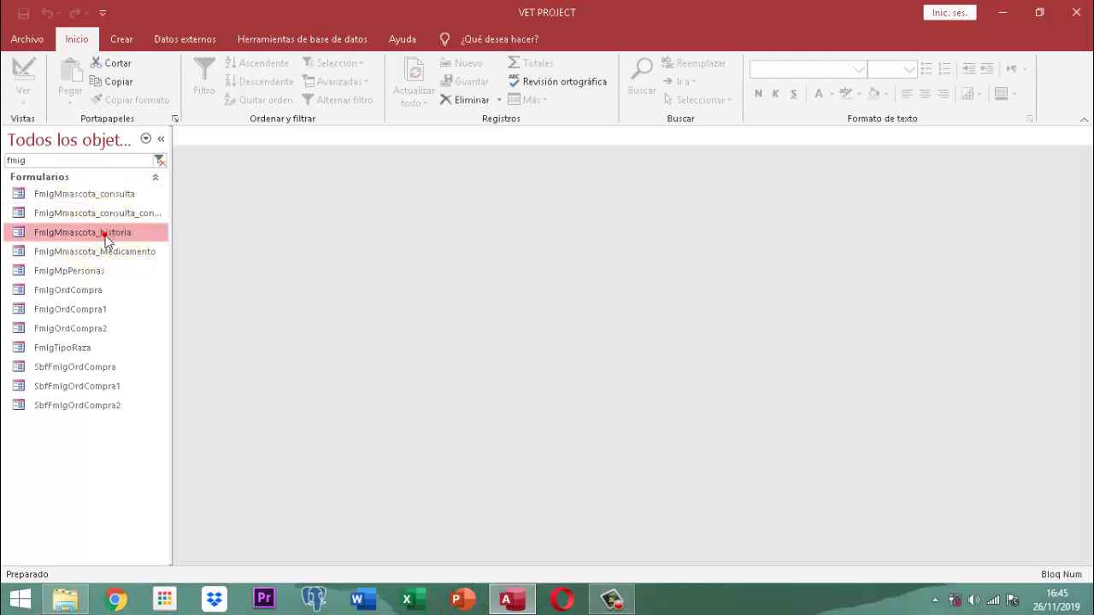
right_click(105, 237)
left_click(155, 284)
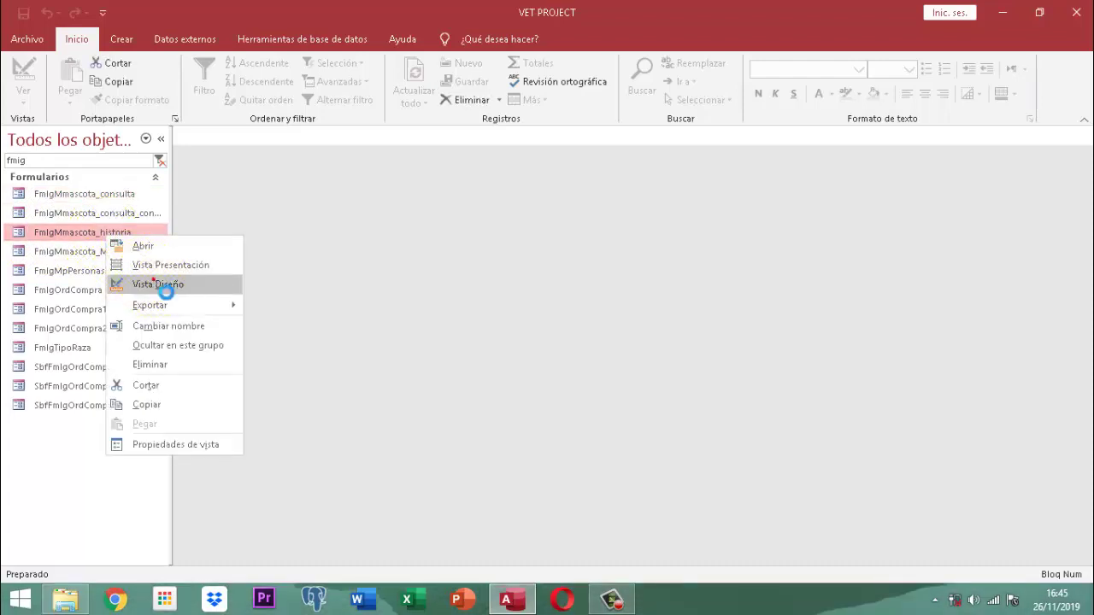